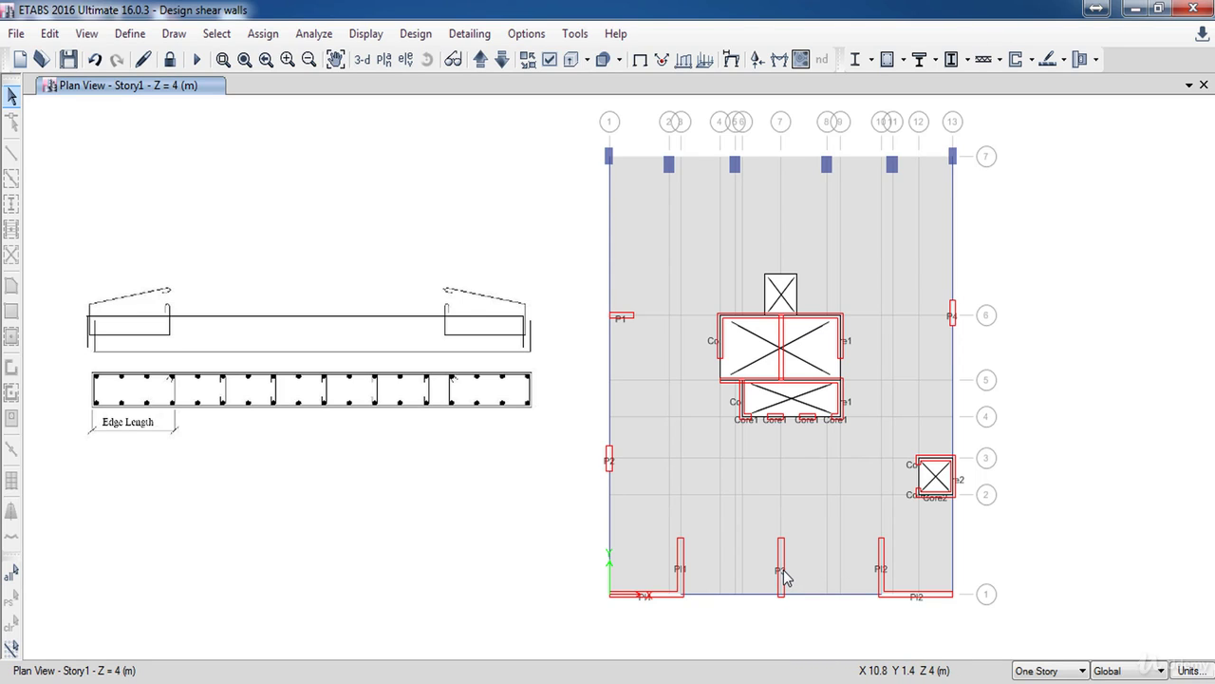
- Add a general pier section named P3* with base material C30
left_click(1034, 61)
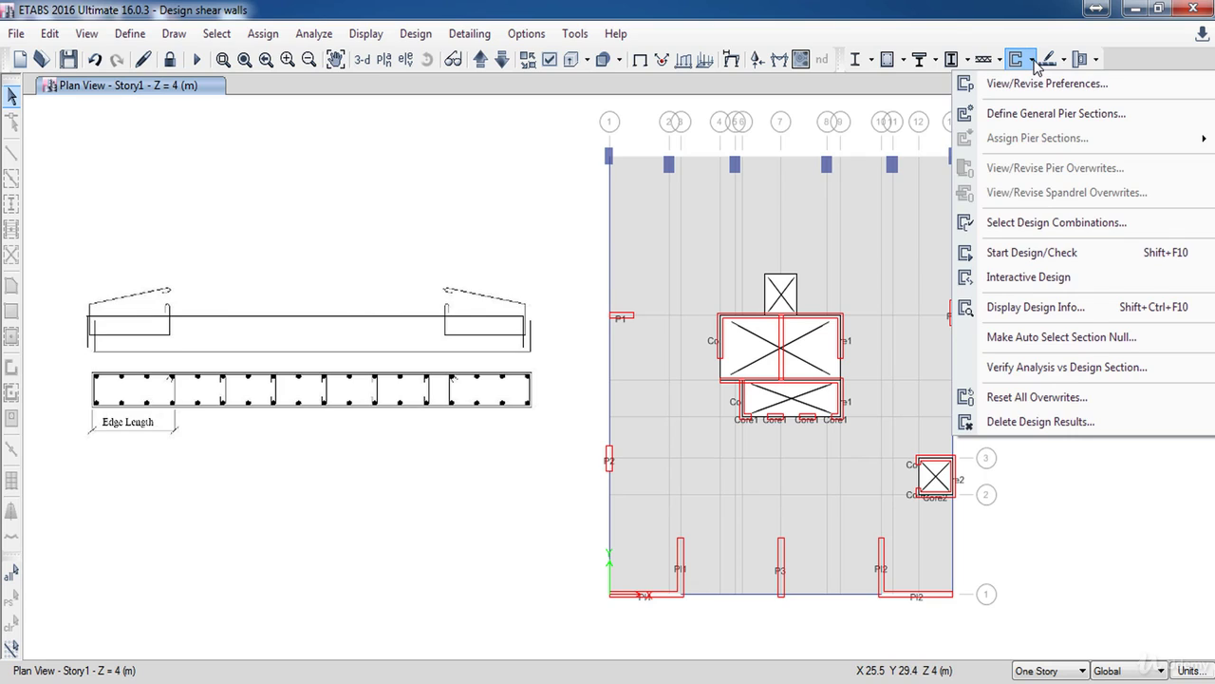
left_click(1028, 116)
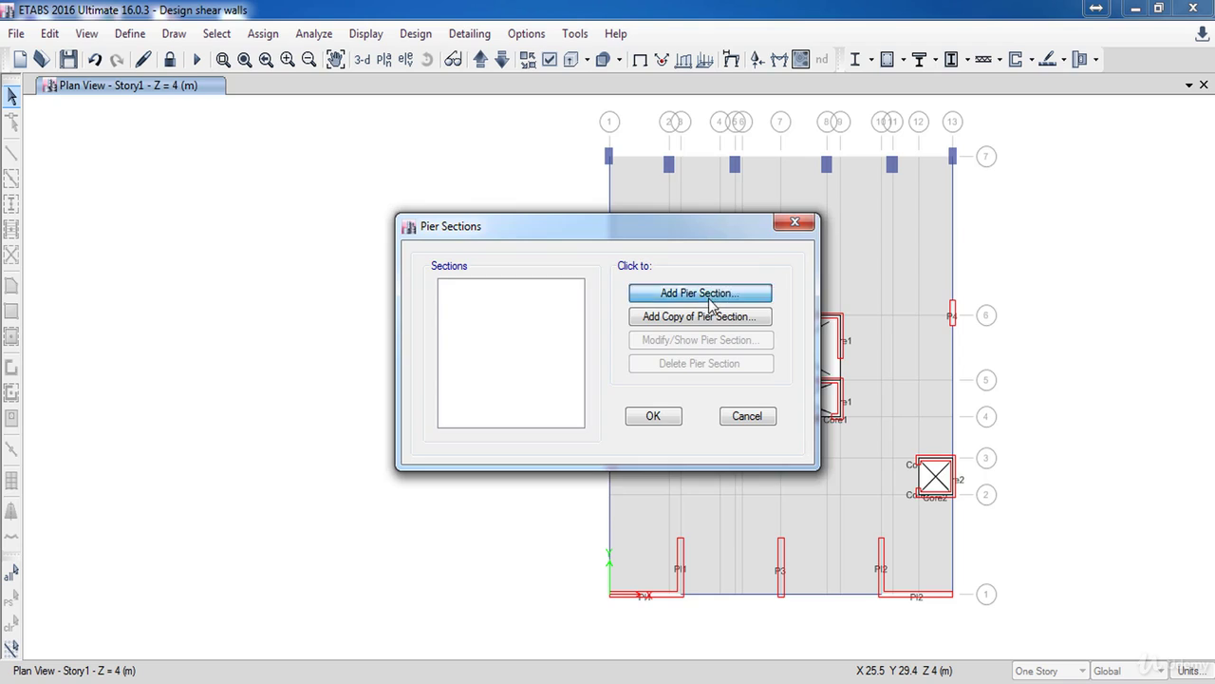
left_click(719, 295)
double_click(617, 228)
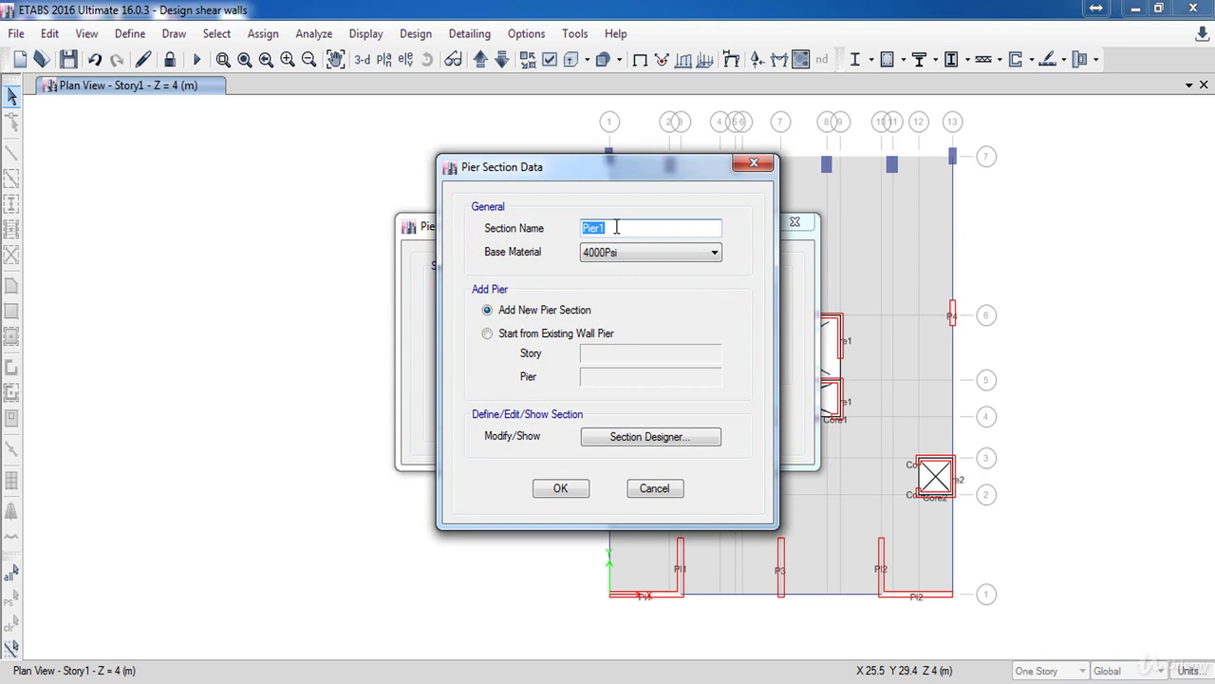
type("P3")
left_click(624, 253)
left_click(615, 283)
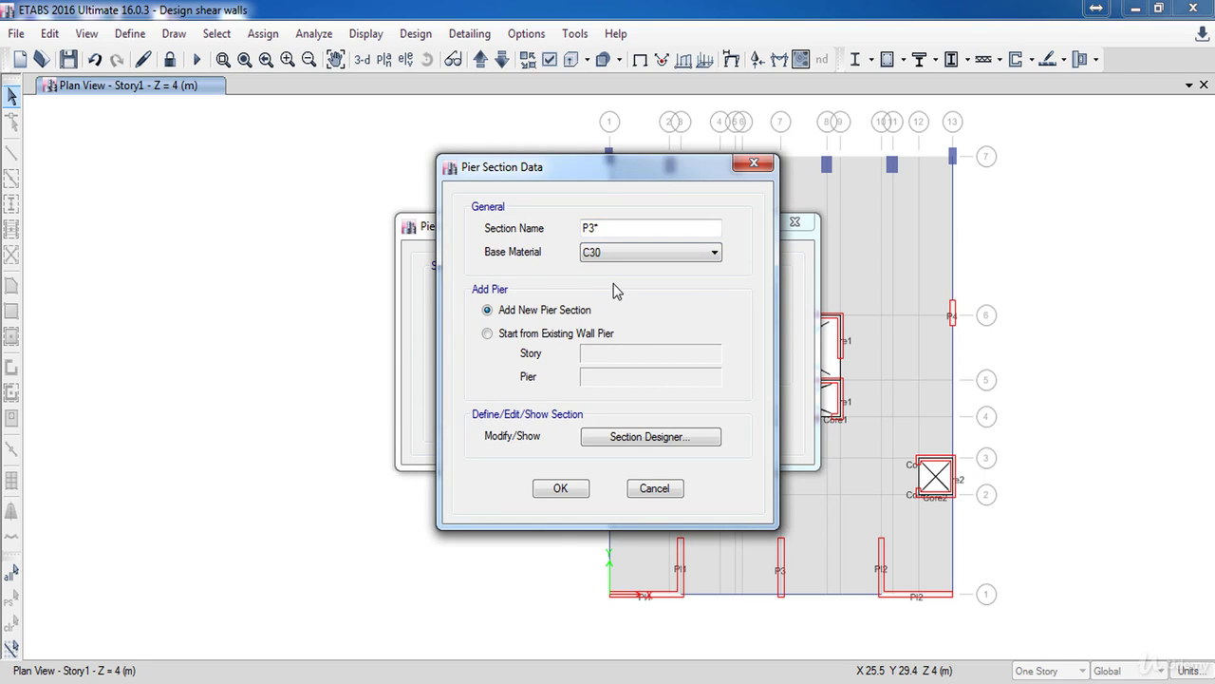
- Base the pier section on the existing wall pier P3 at Story1 and open it in Section Designer
left_click(558, 334)
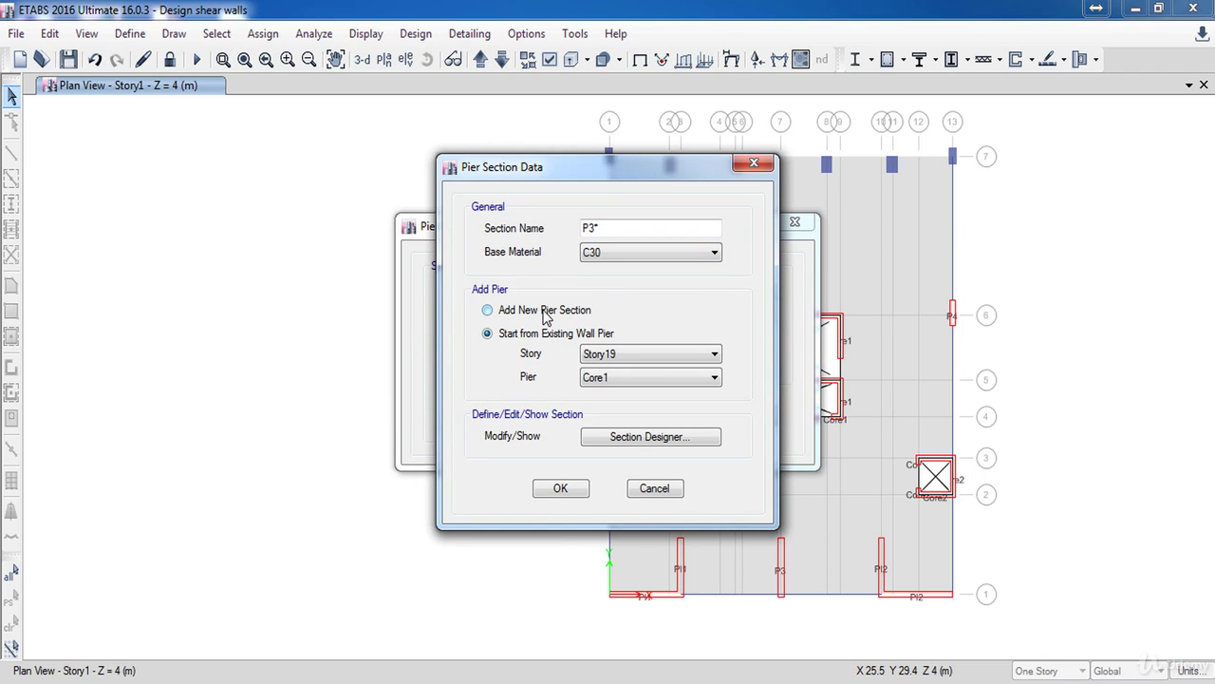
left_click(544, 315)
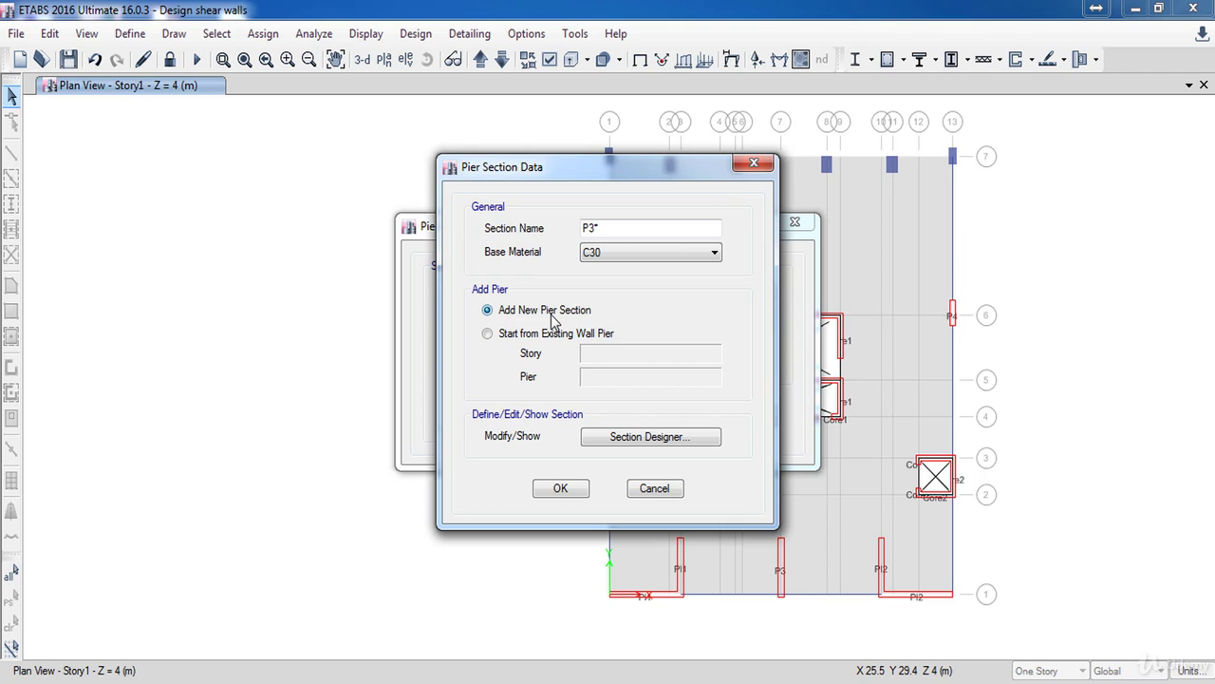
left_click(545, 337)
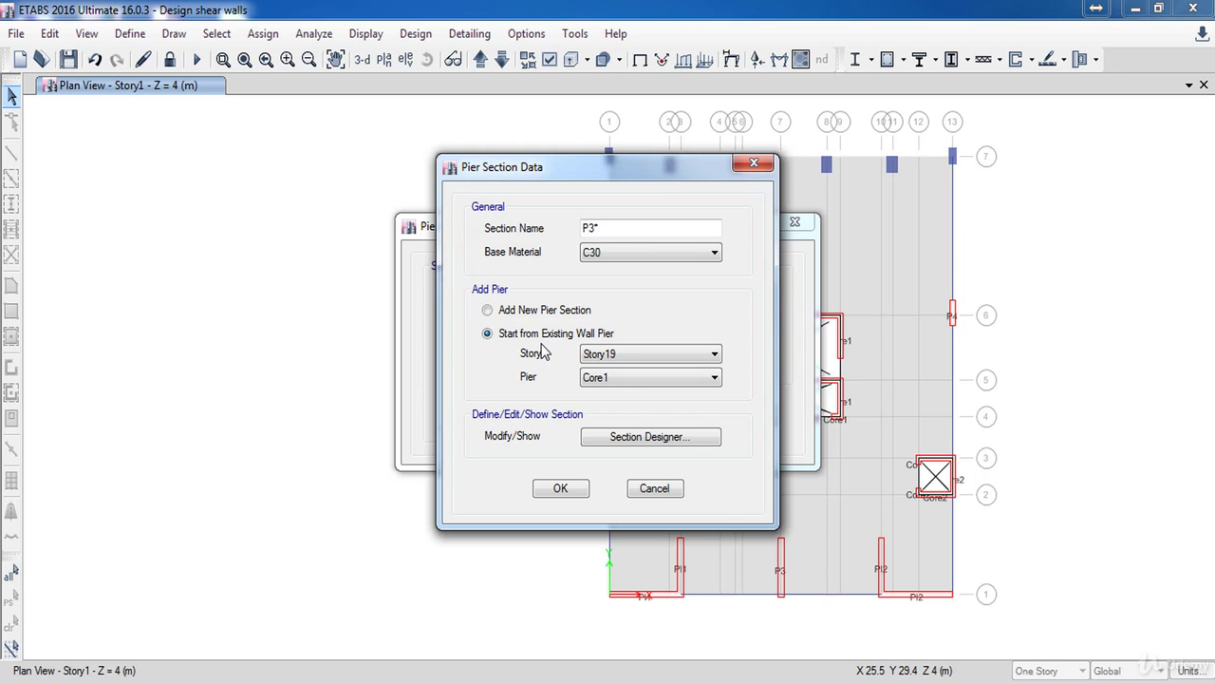
left_click(608, 358)
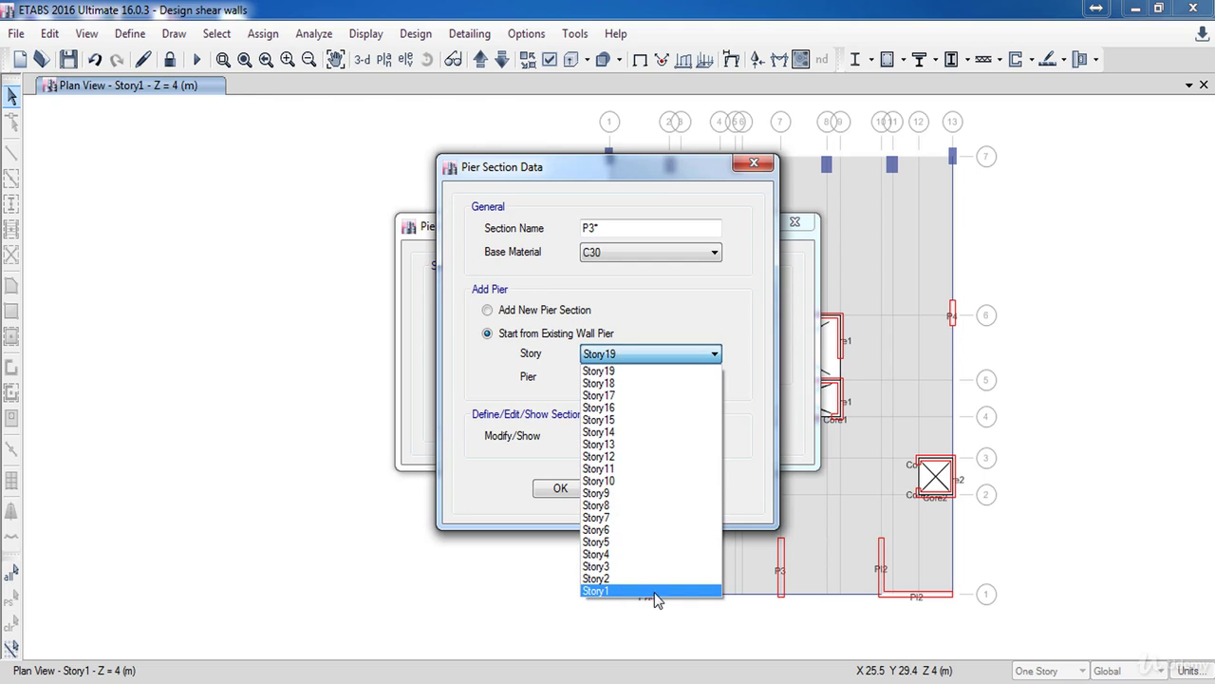
left_click(618, 591)
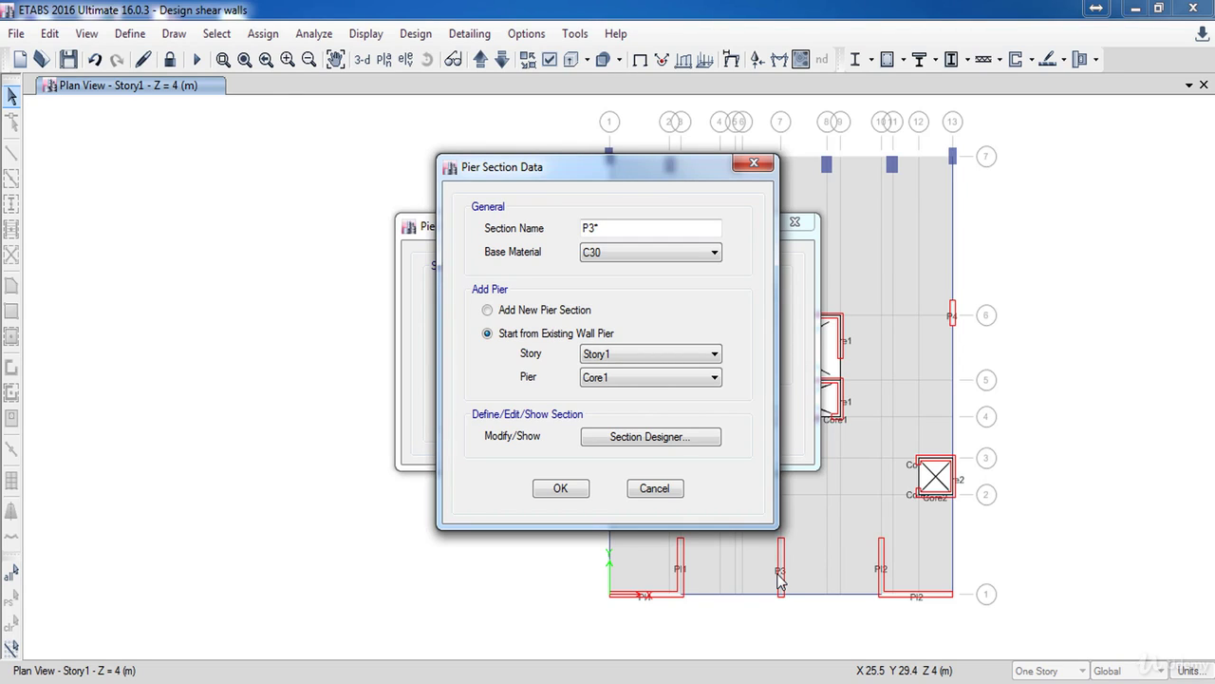
left_click(613, 377)
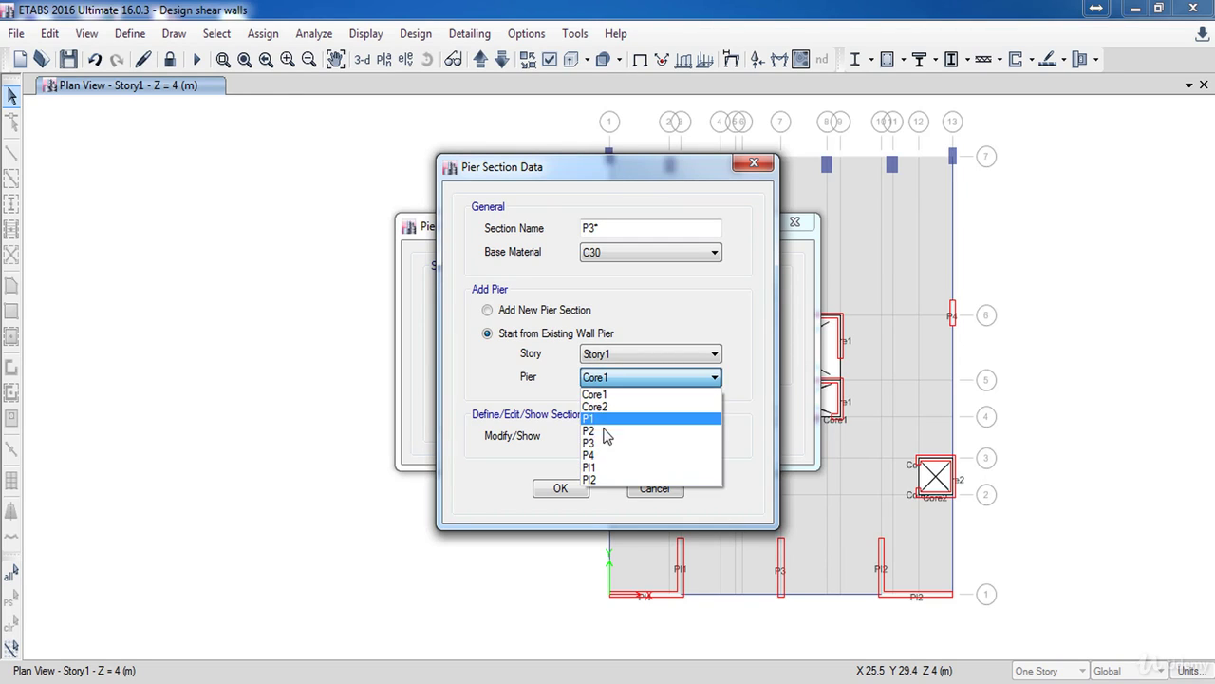
left_click(599, 443)
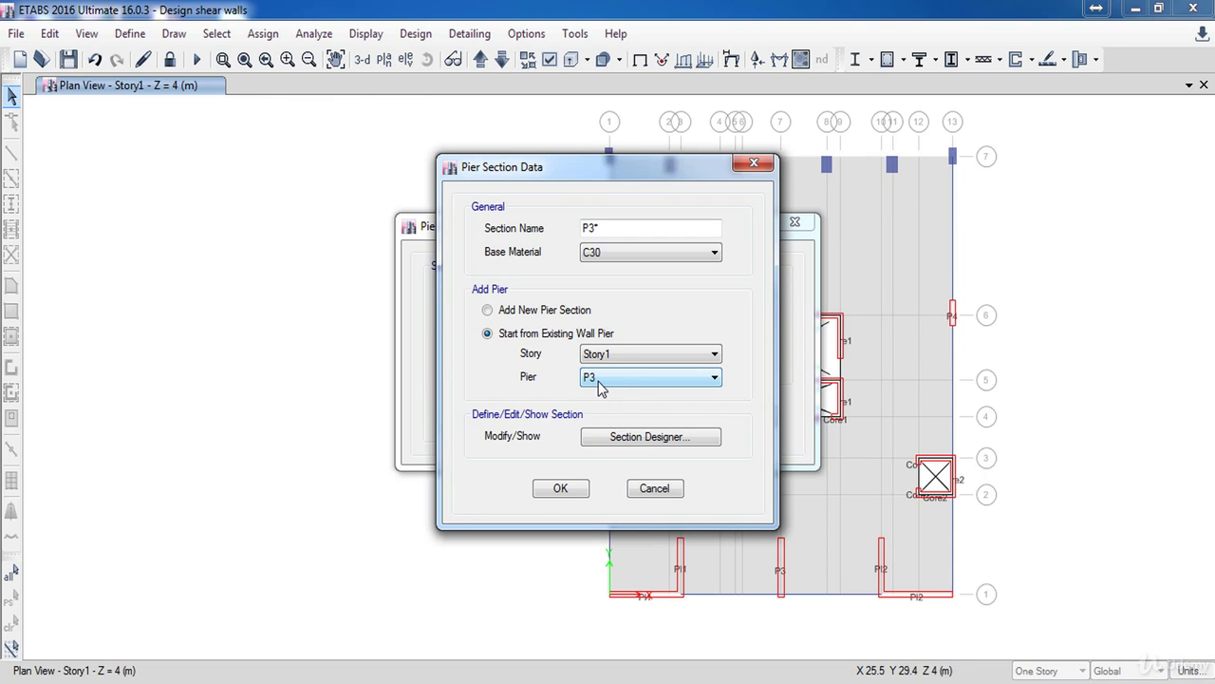
left_click(625, 443)
left_click(625, 442)
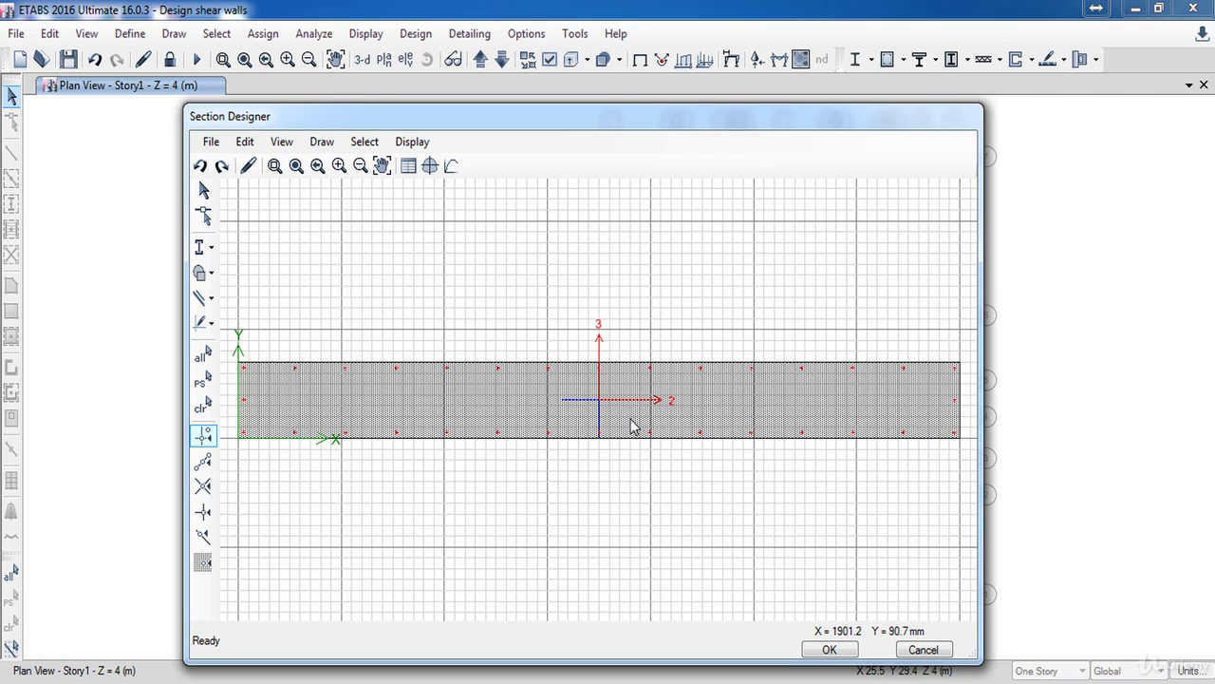
- Set Reinforcing to No for the wall's concrete polygon
right_click(710, 408)
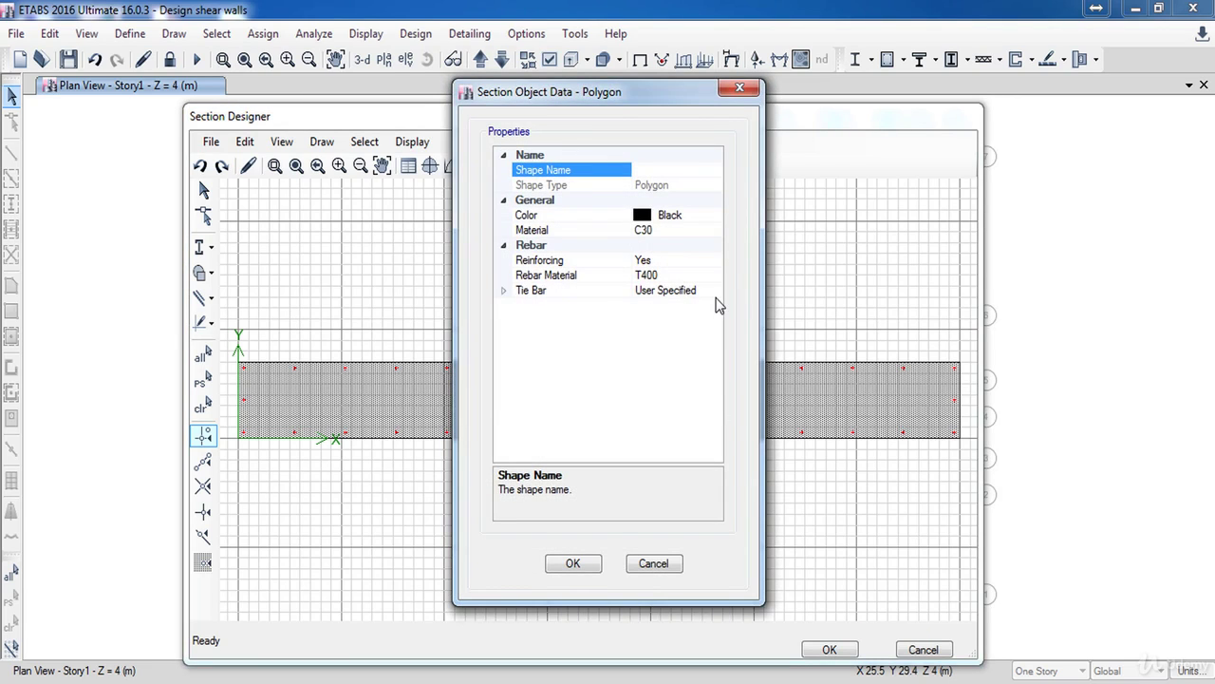
left_click(716, 263)
left_click(715, 262)
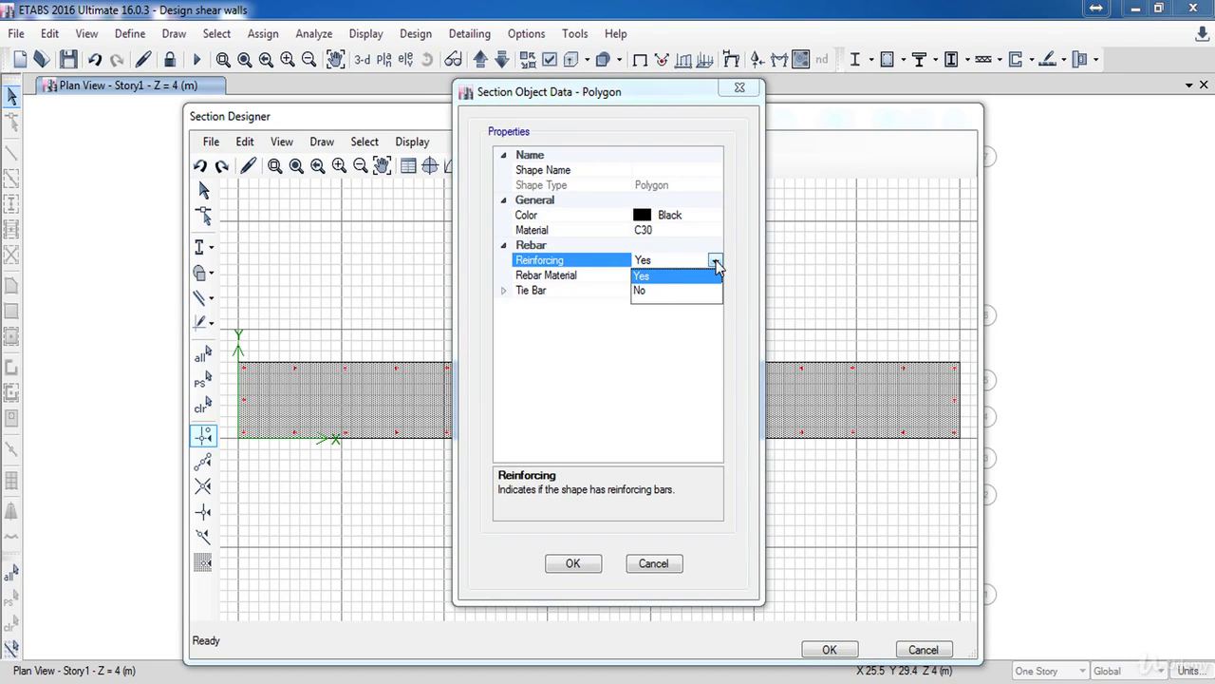
left_click(640, 290)
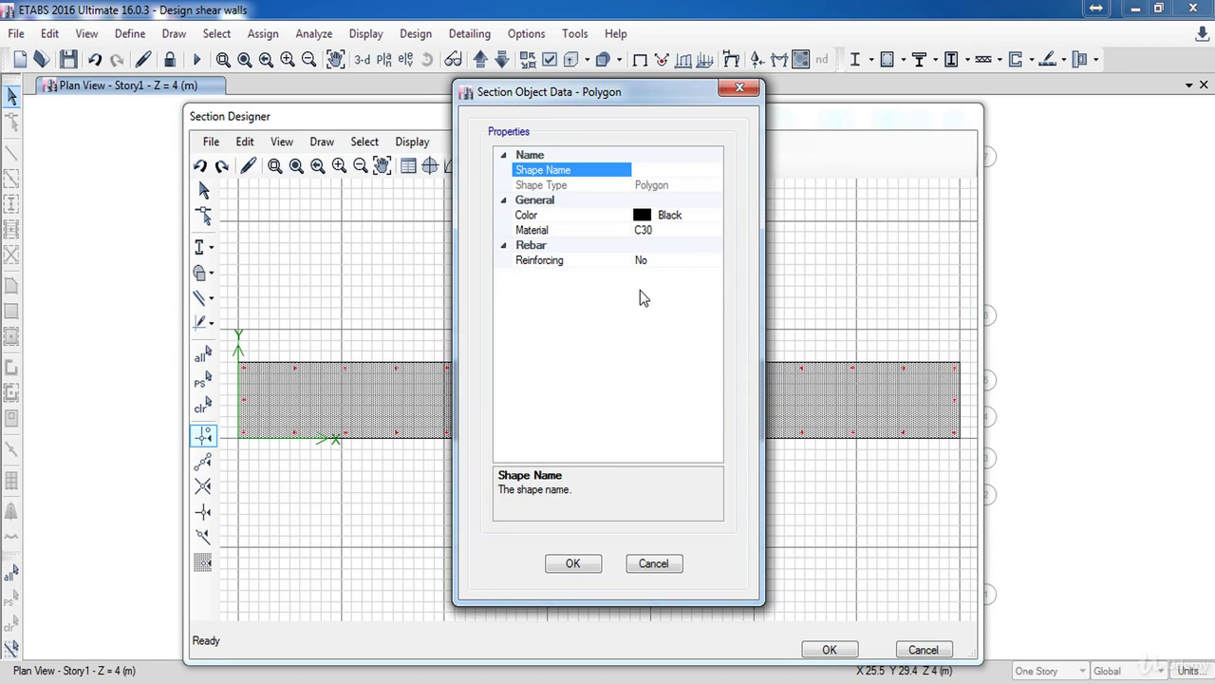
left_click(574, 564)
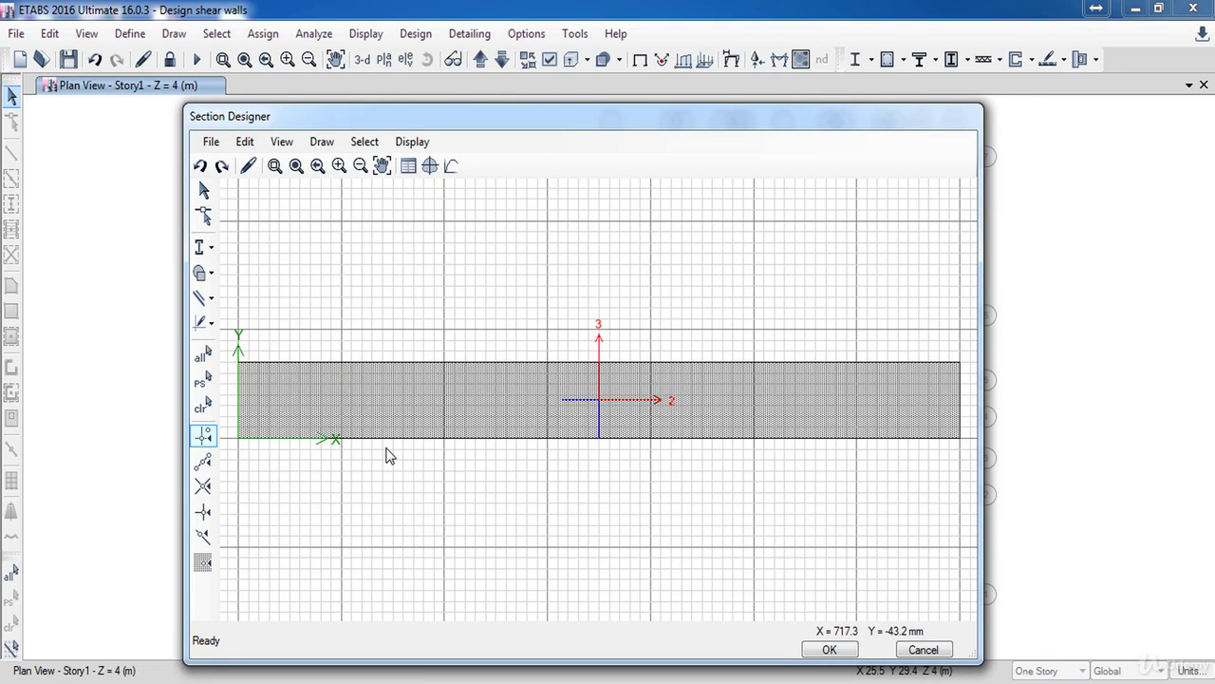
- Place a rectangular rebar shape below the wall section, centred at about X 2696 mm, Y -393 mm
left_click(322, 141)
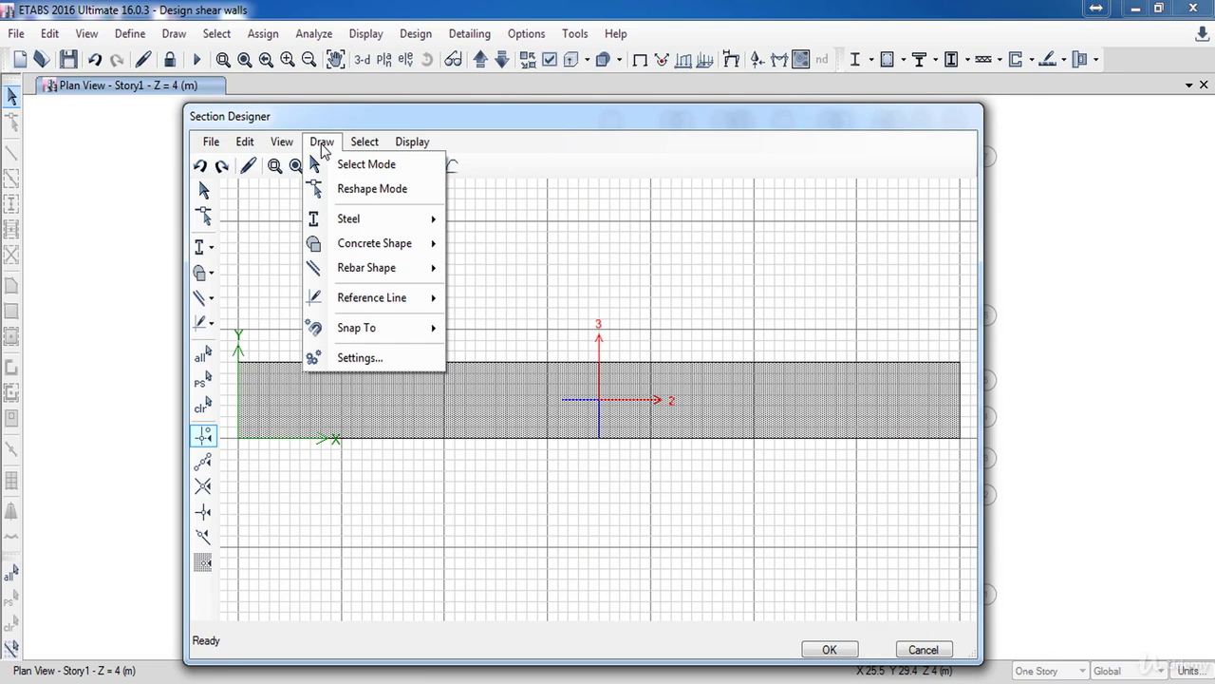
mouse_move(376, 272)
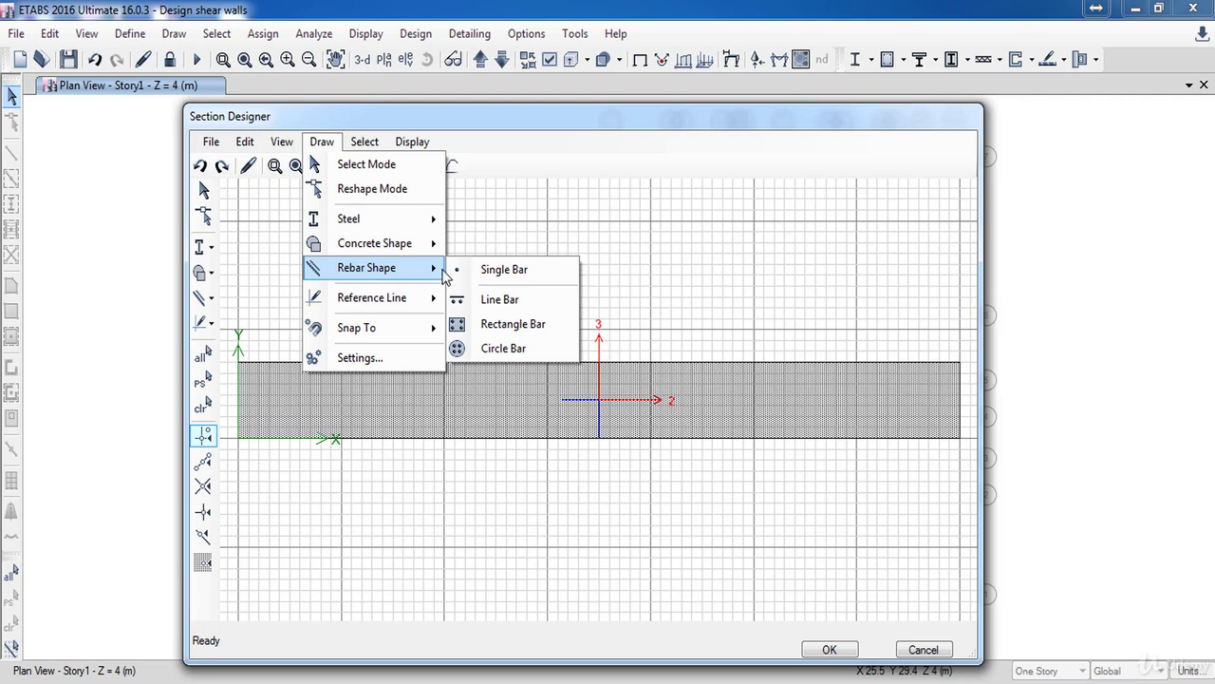
left_click(543, 333)
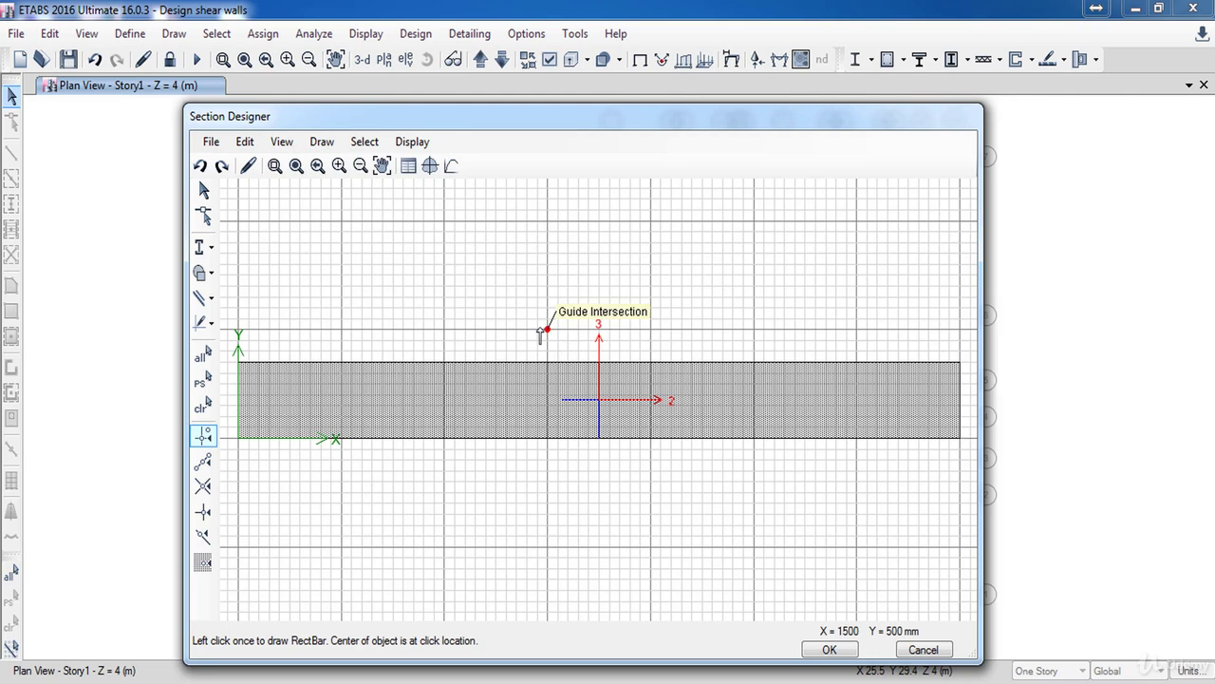
left_click(795, 524)
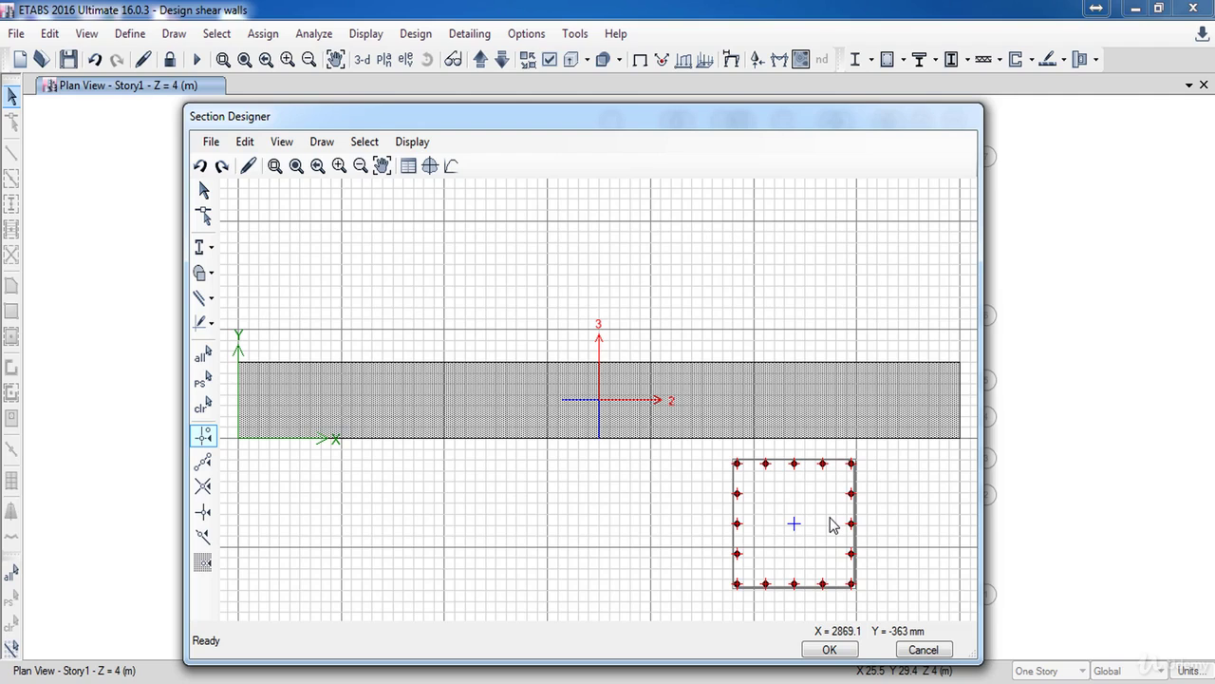
- Set the material of the rectangular rebar shape to T400
right_click(830, 525)
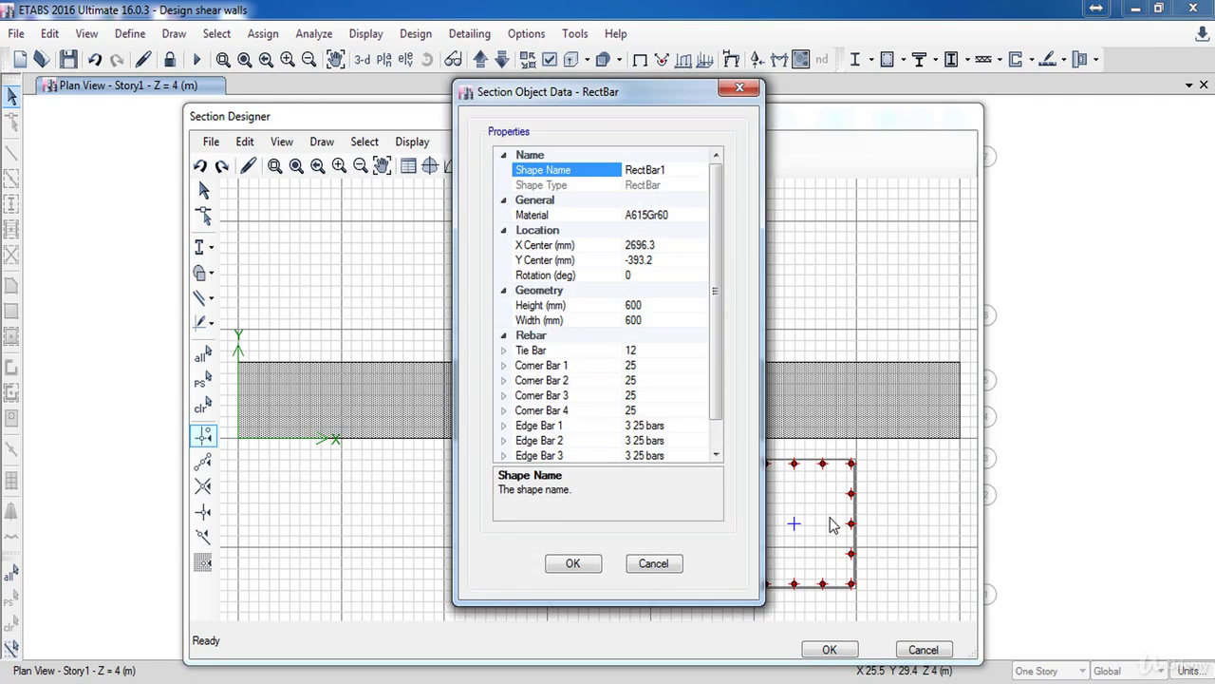
left_click(692, 217)
left_click(699, 215)
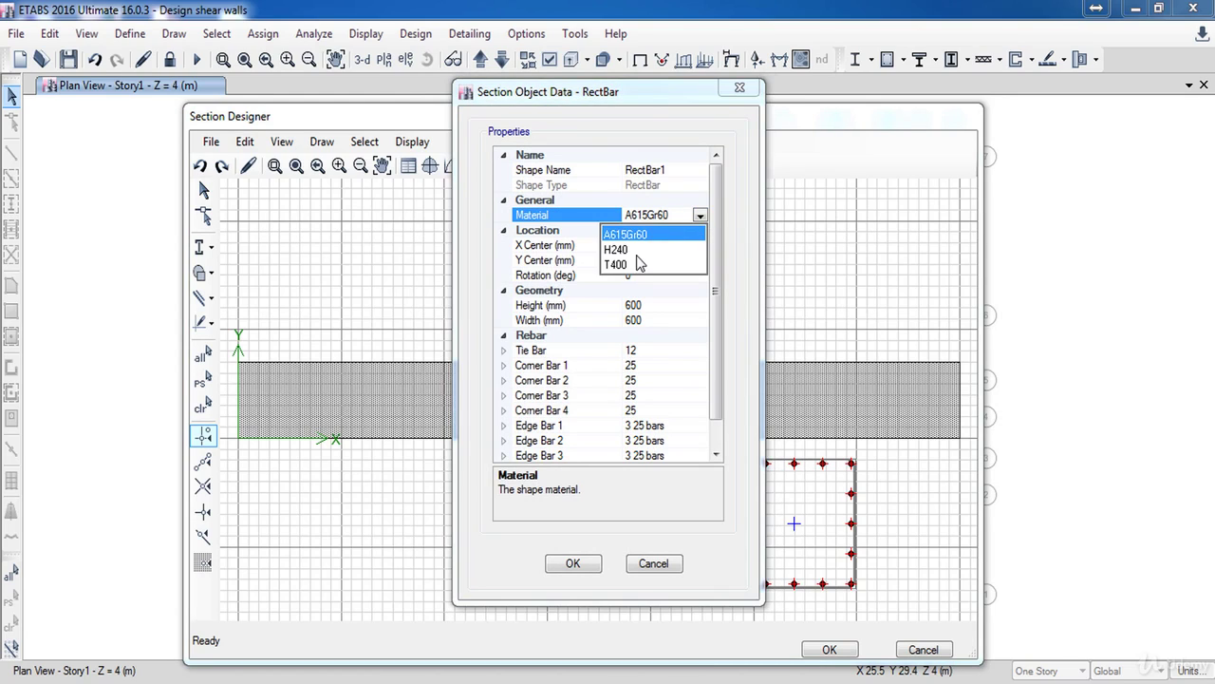
left_click(638, 264)
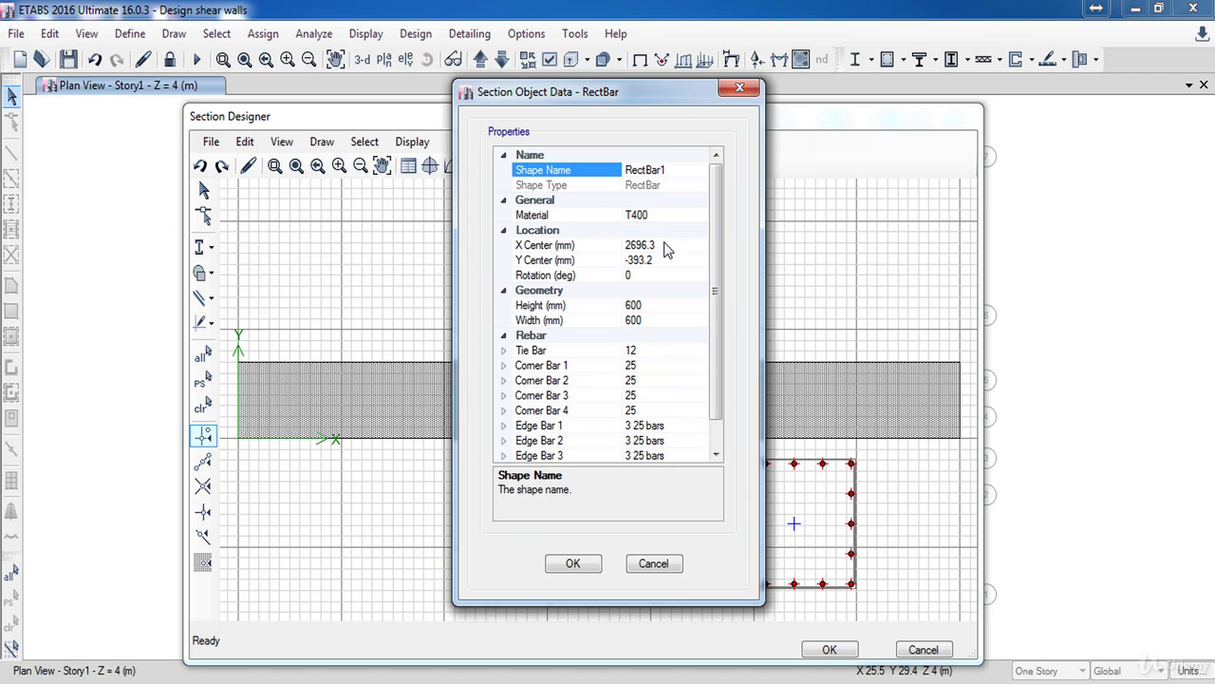
- Set the rebar shape's height to 350-50 (300 mm) and its width to 700-50 (650 mm)
left_click(659, 324)
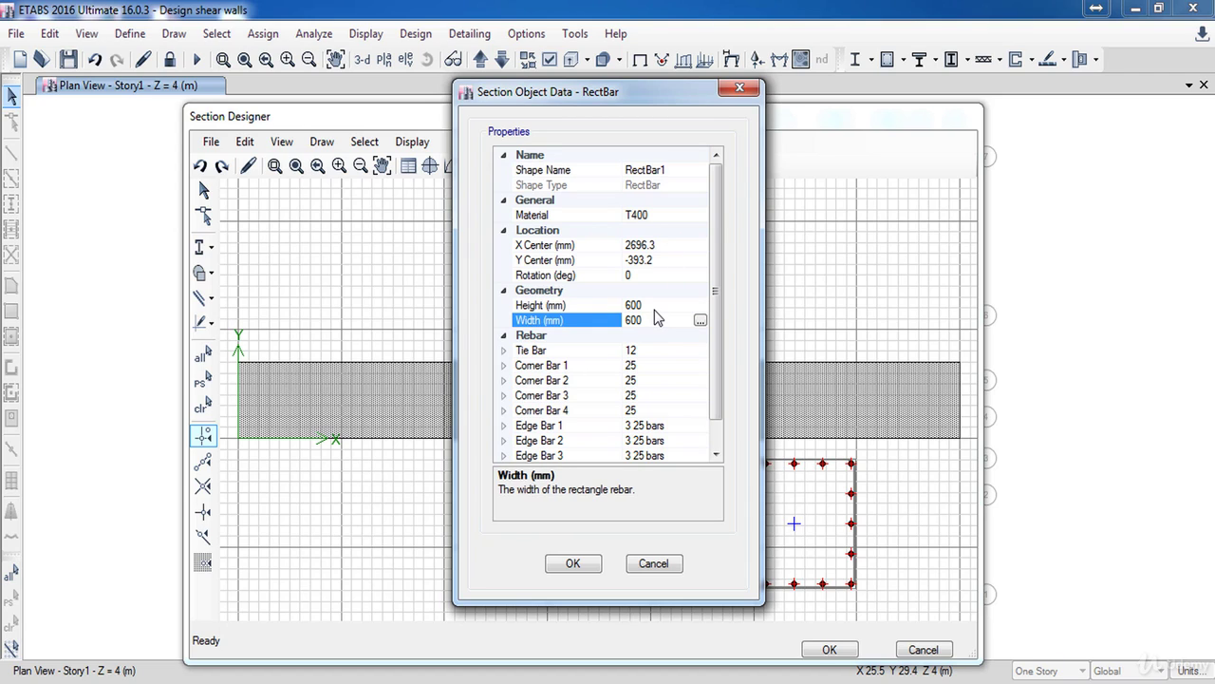
left_click(654, 305)
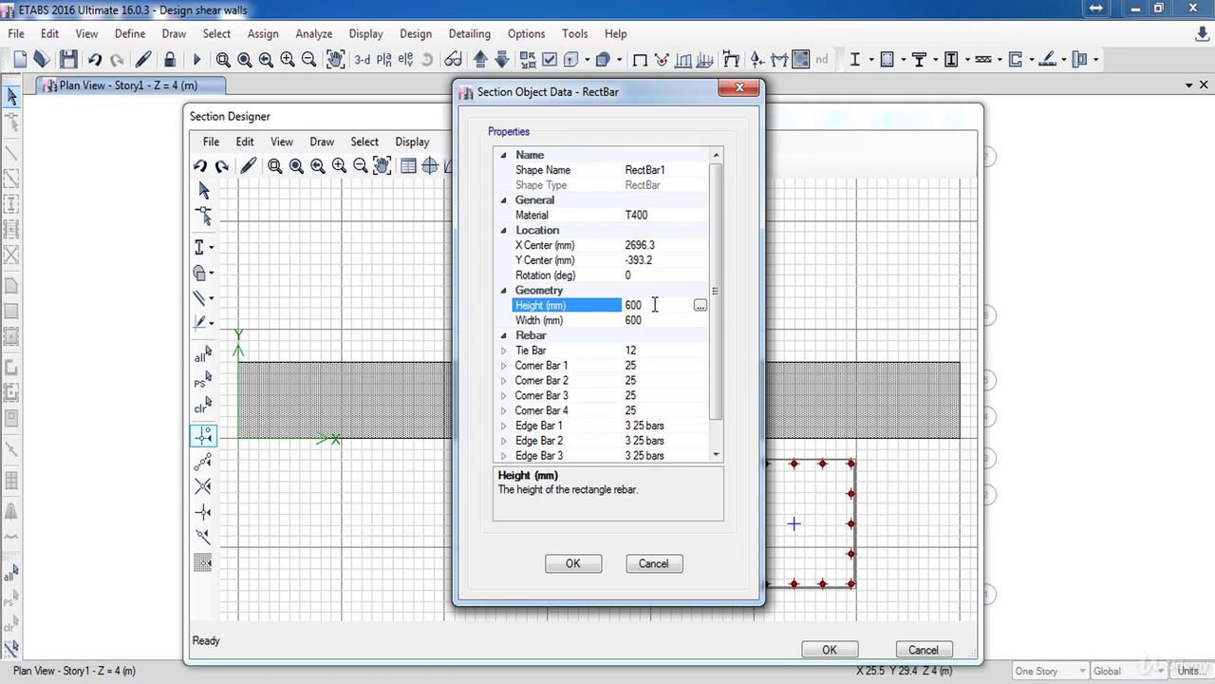
double_click(654, 304)
type("350-50")
left_click(656, 321)
type("700-50")
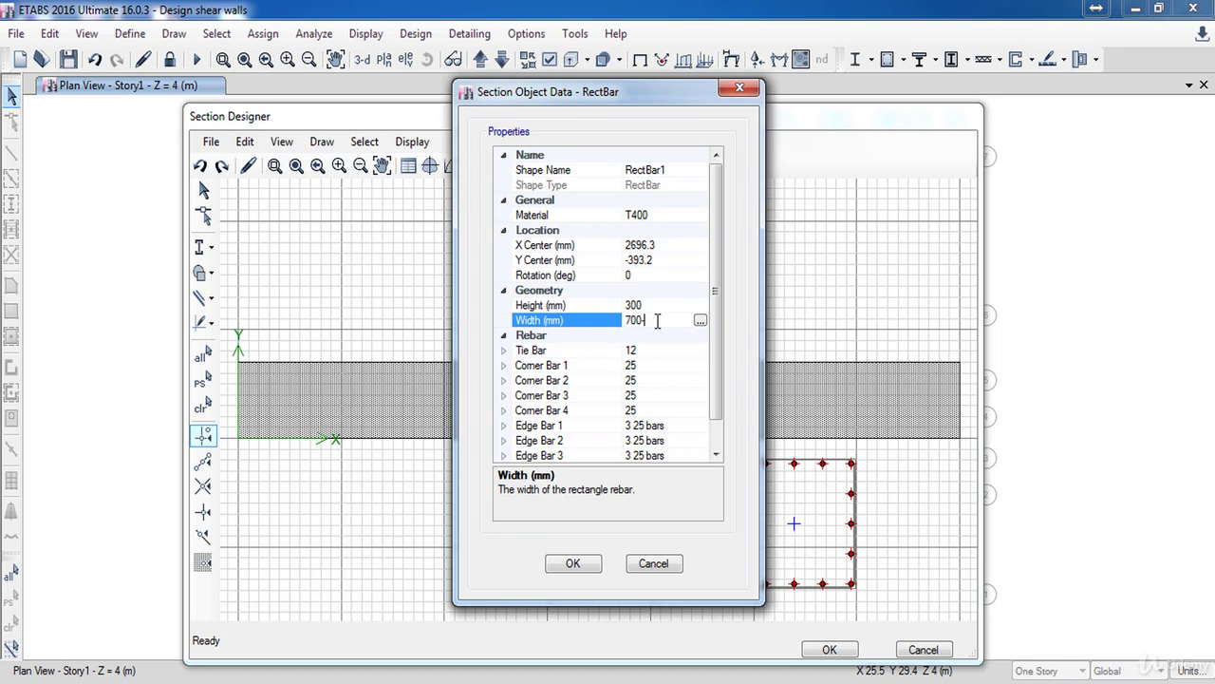
left_click(657, 350)
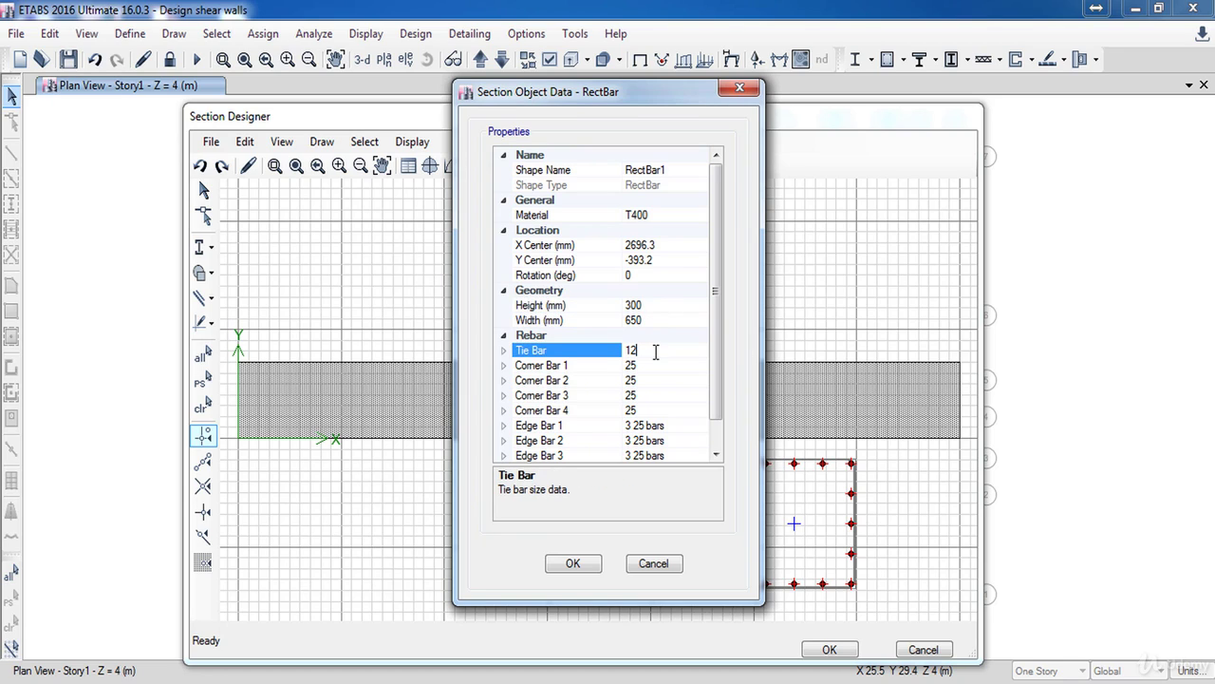
left_click(654, 364)
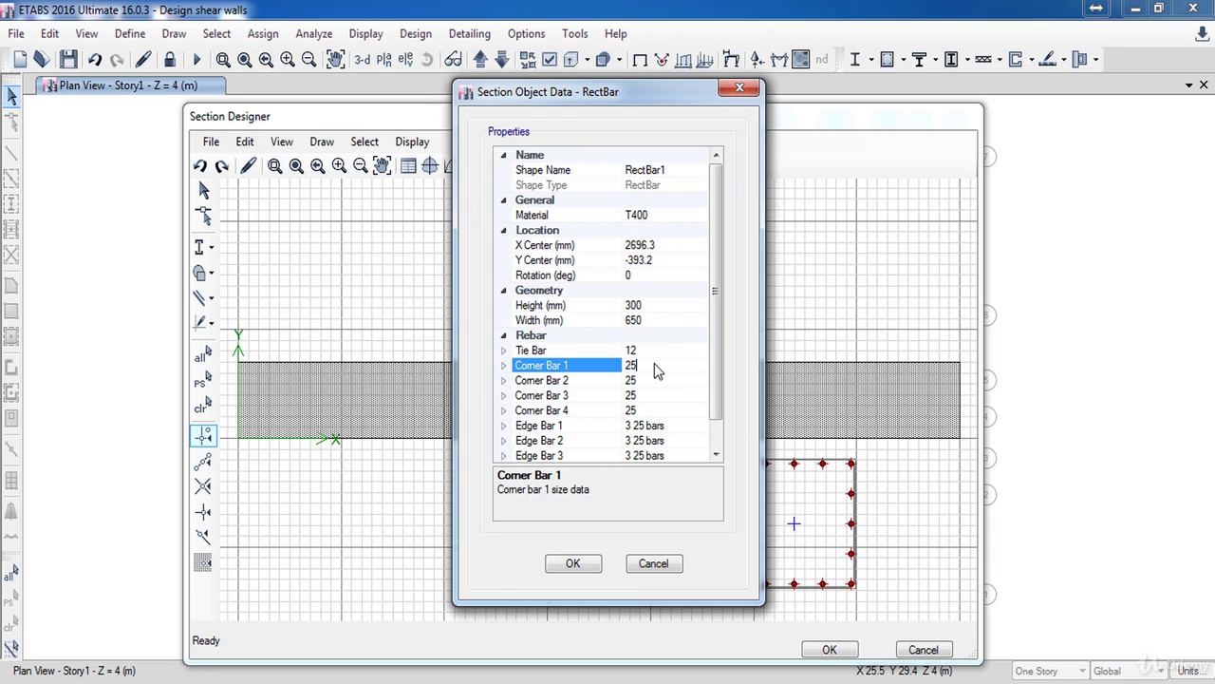
left_click(654, 379)
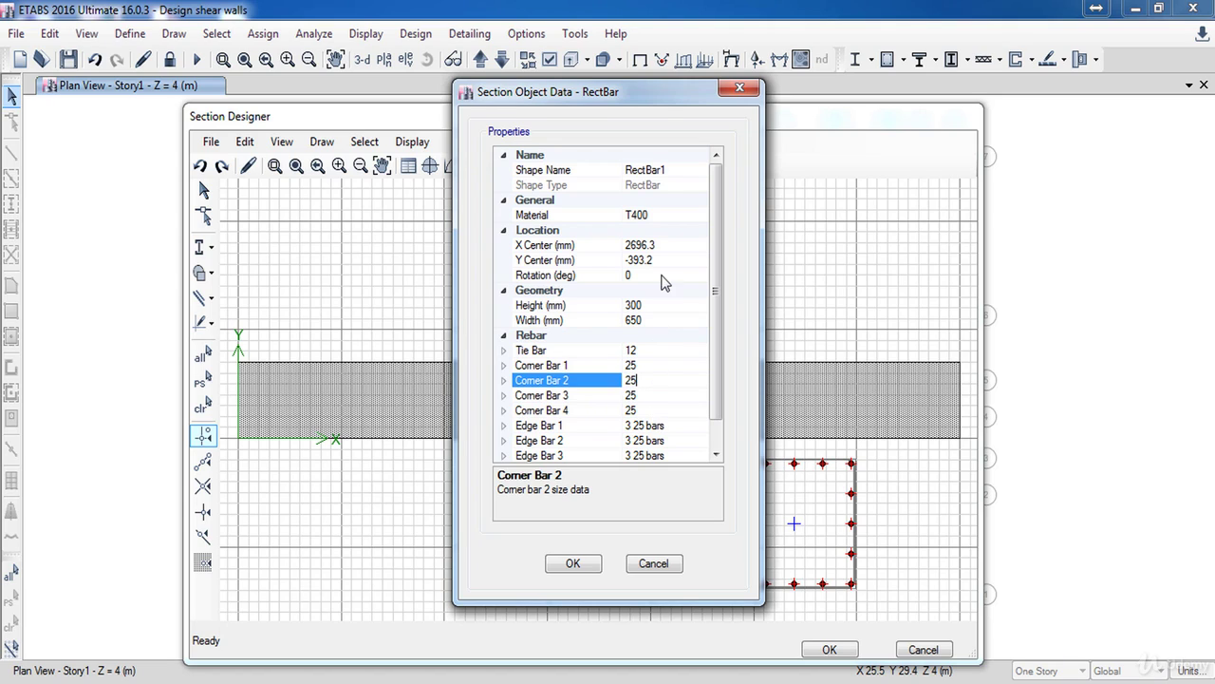
- Centre the rebar shape at X 700/2 (350 mm) and Y 350/2 (175 mm) and apply its properties
left_click(664, 245)
double_click(664, 245)
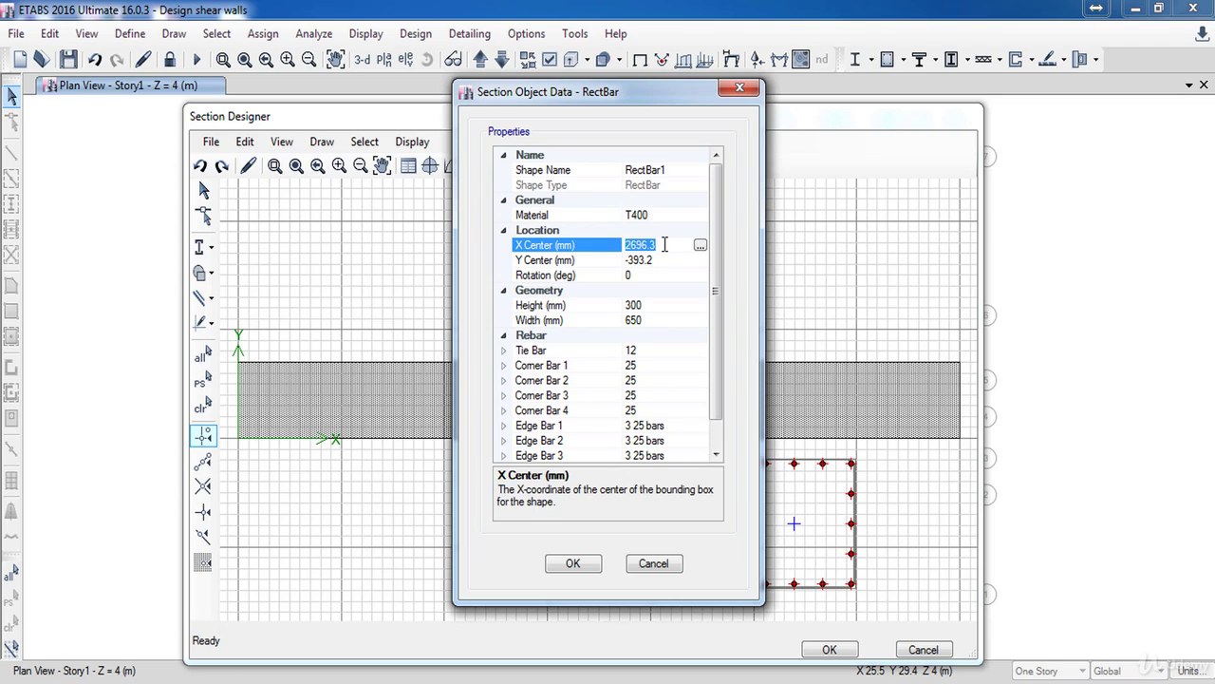
left_click(663, 259)
double_click(663, 260)
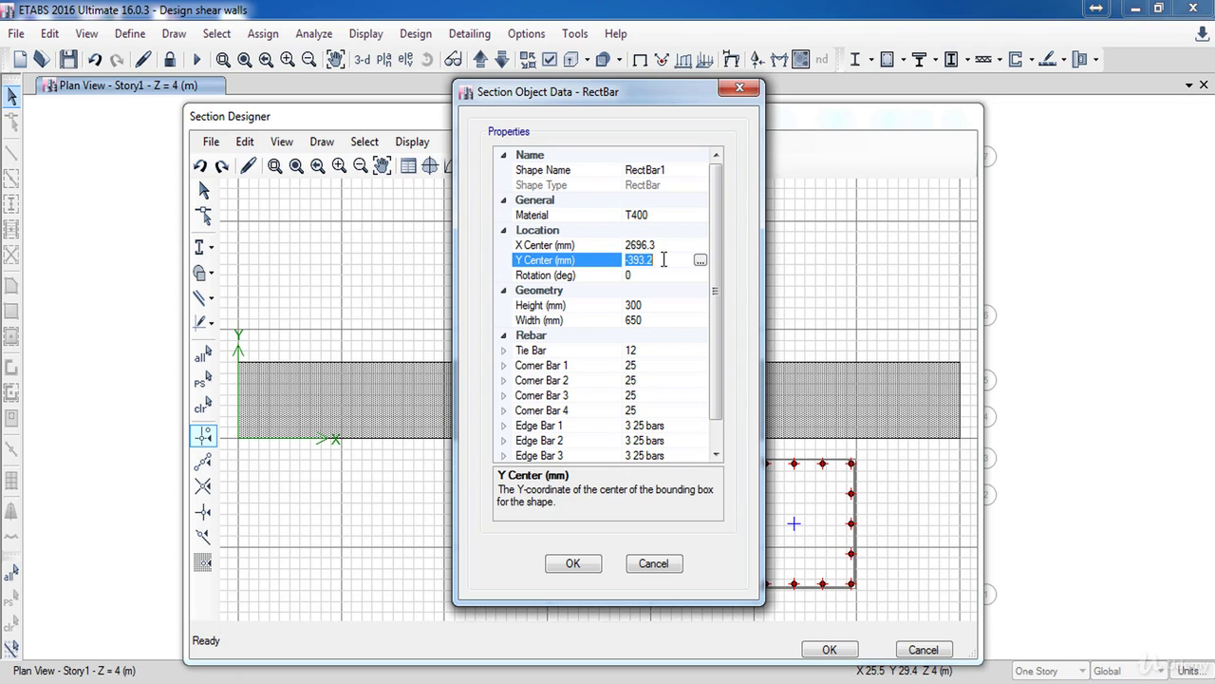
type("350/2")
left_click(665, 245)
double_click(668, 246)
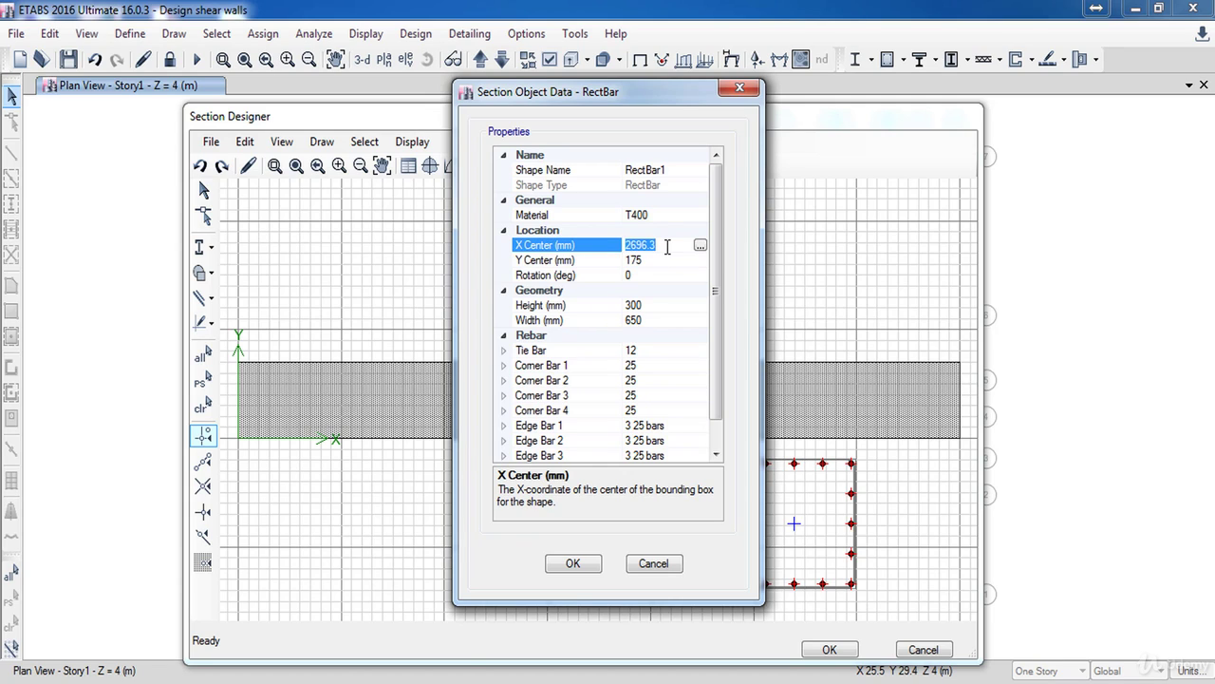
type("700/2")
left_click(680, 265)
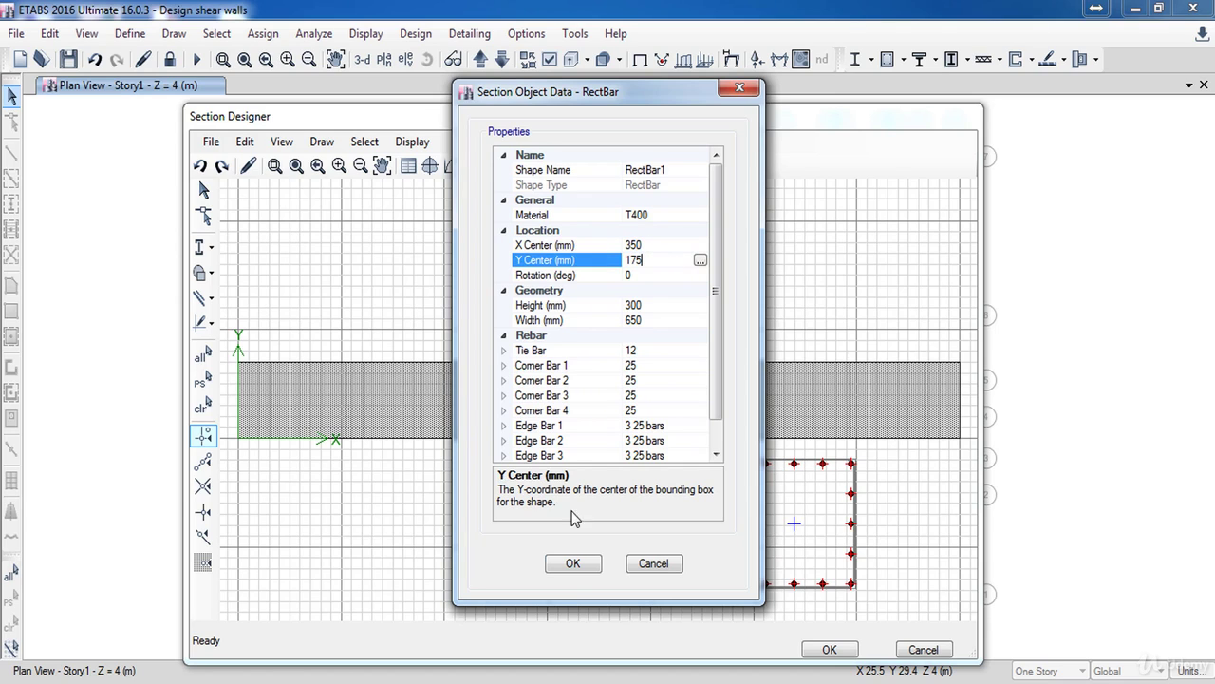
left_click(570, 563)
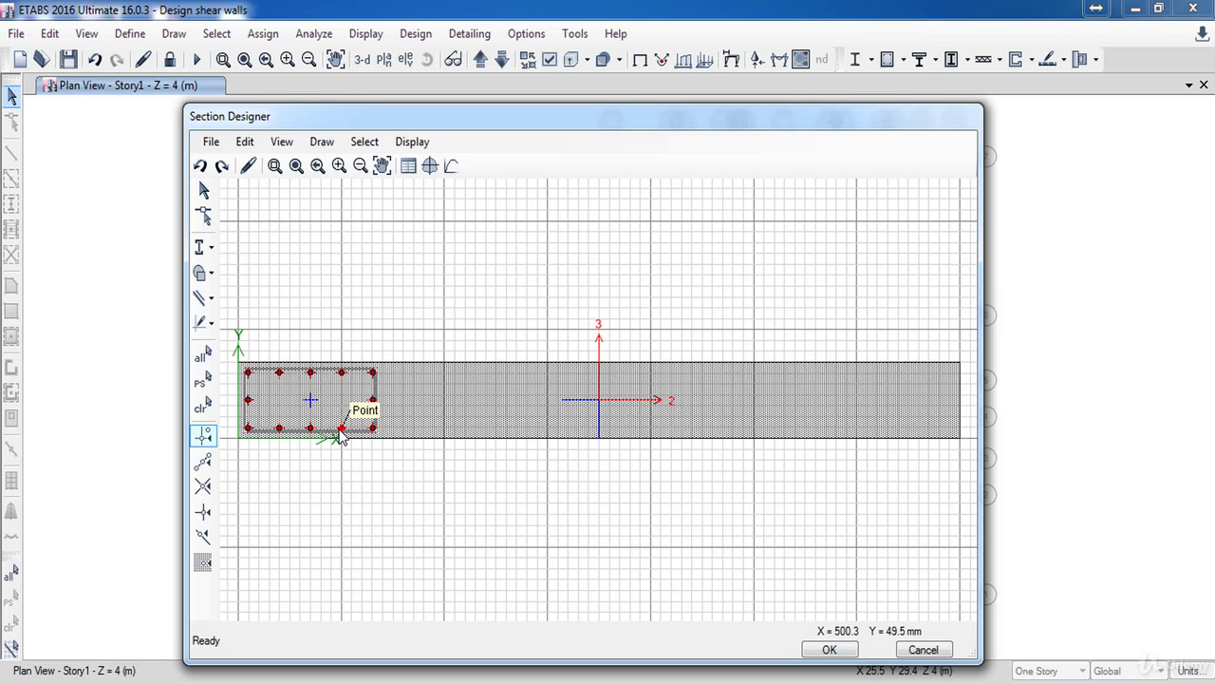
- Set the left rebar shape's edge bars to size 18, keeping 150 mm maximum spacing, and apply it to all edges
right_click(340, 436)
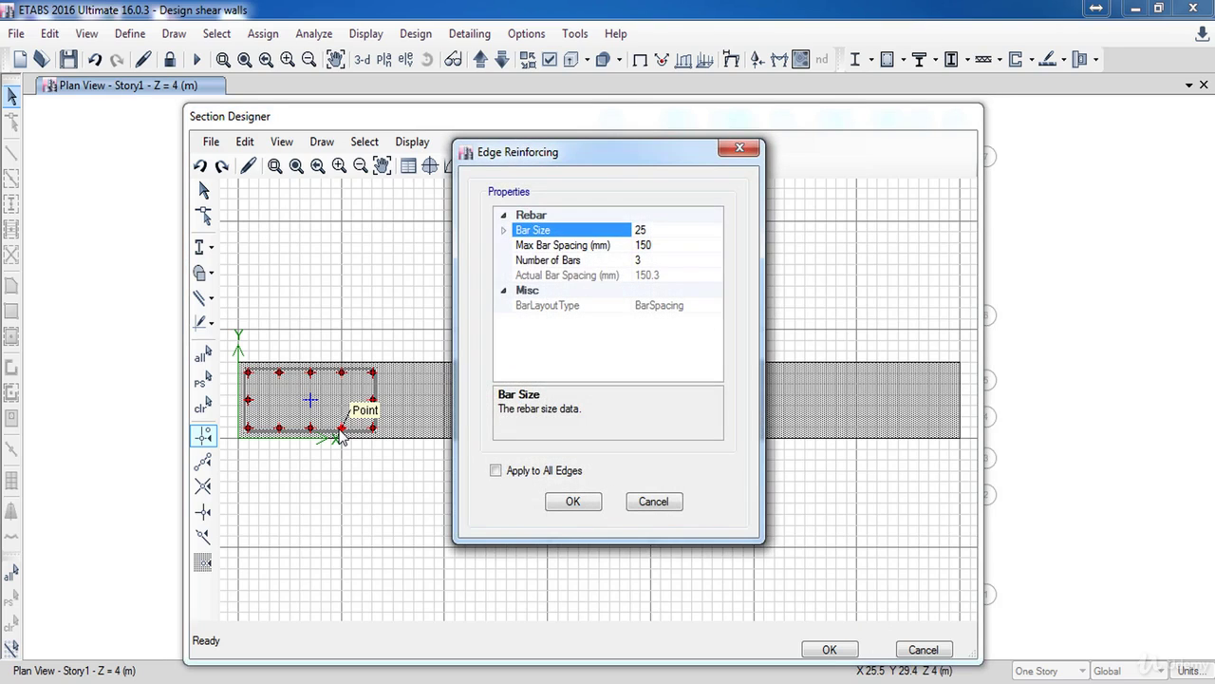
left_click(672, 229)
type("18")
left_click(681, 243)
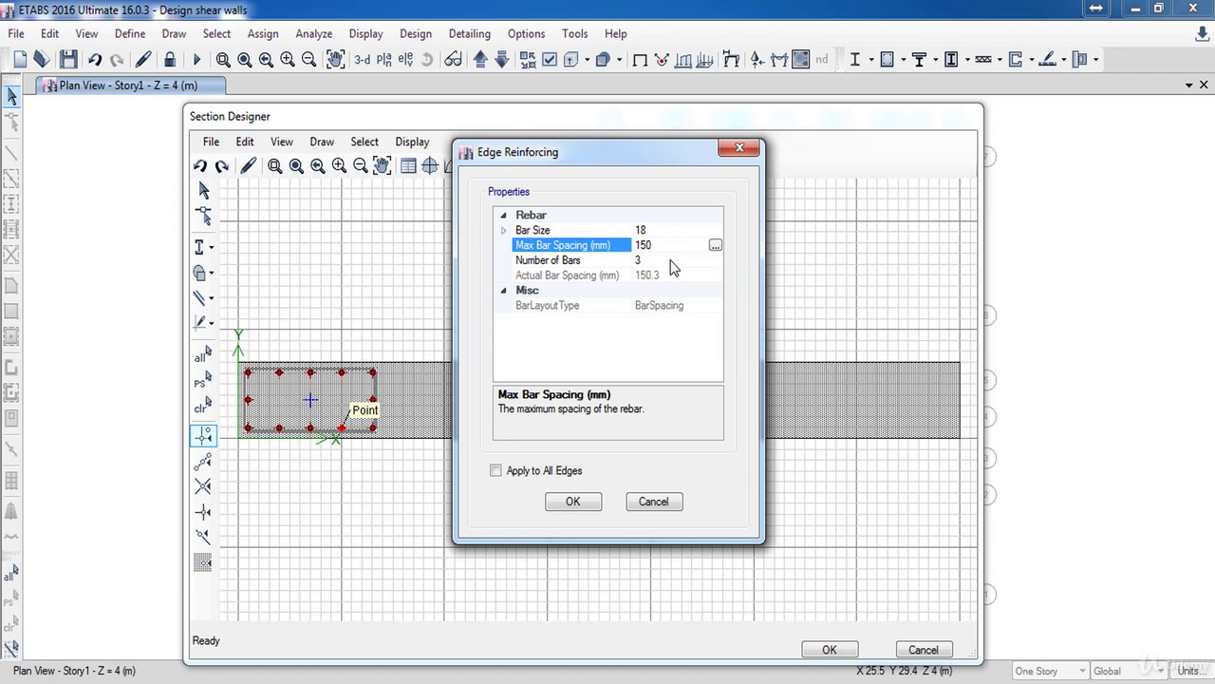
left_click(670, 260)
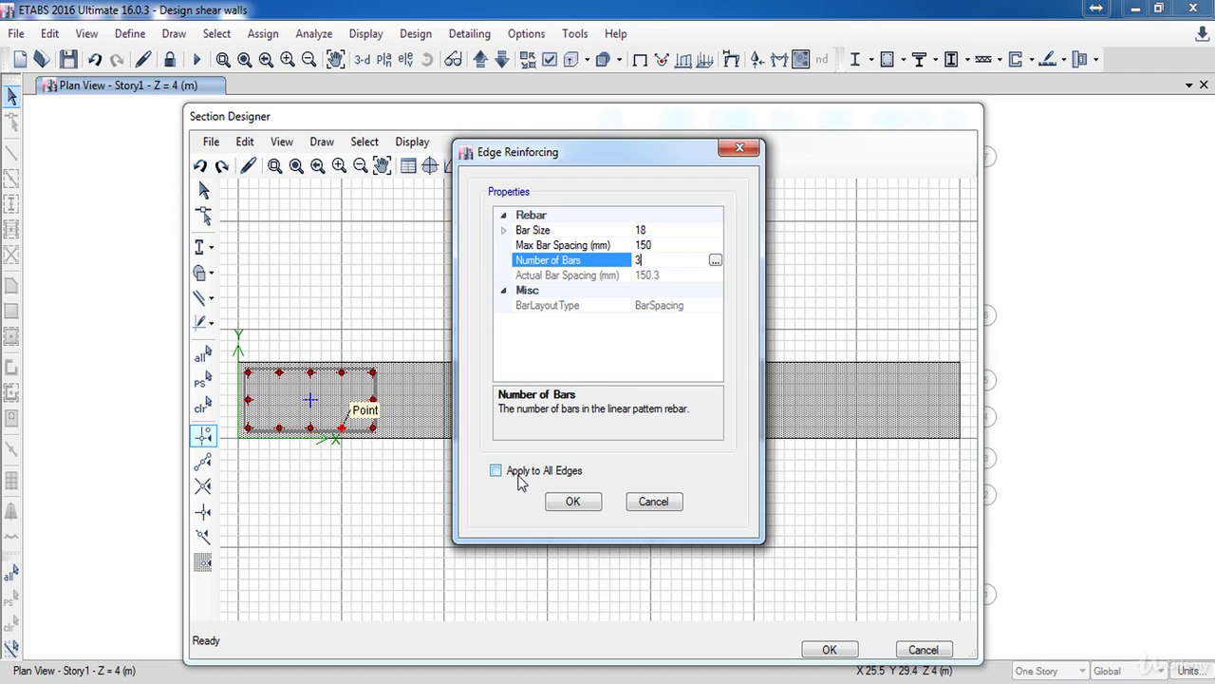
left_click(494, 470)
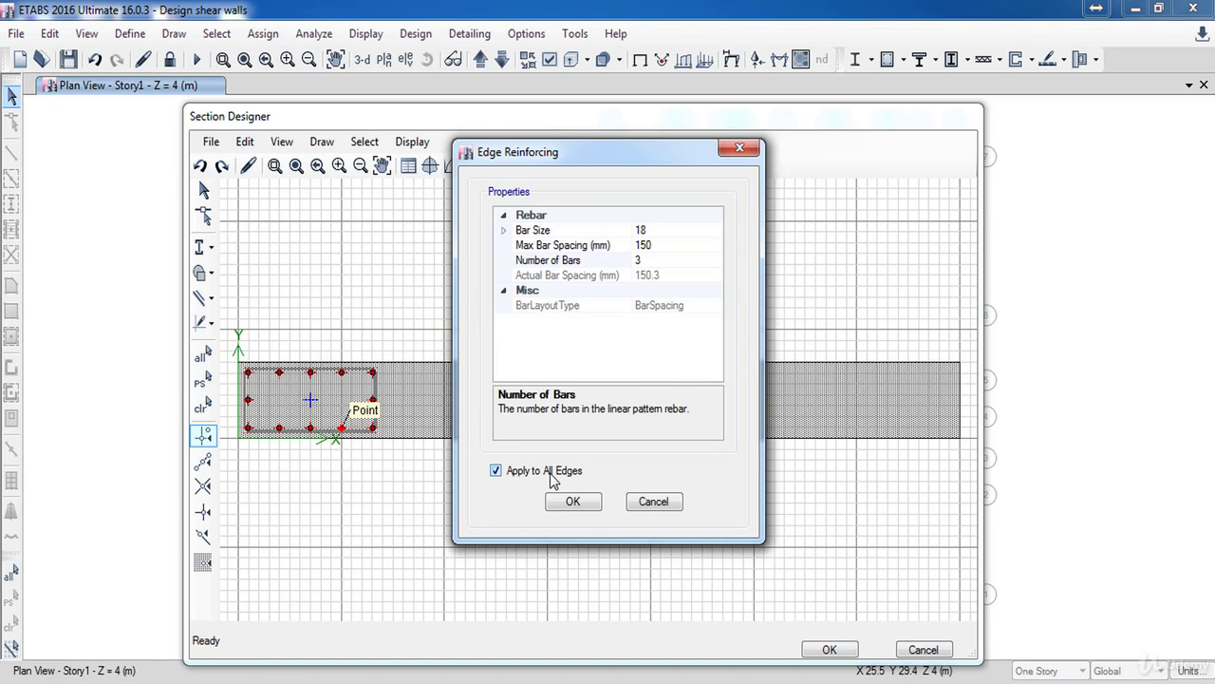
left_click(572, 501)
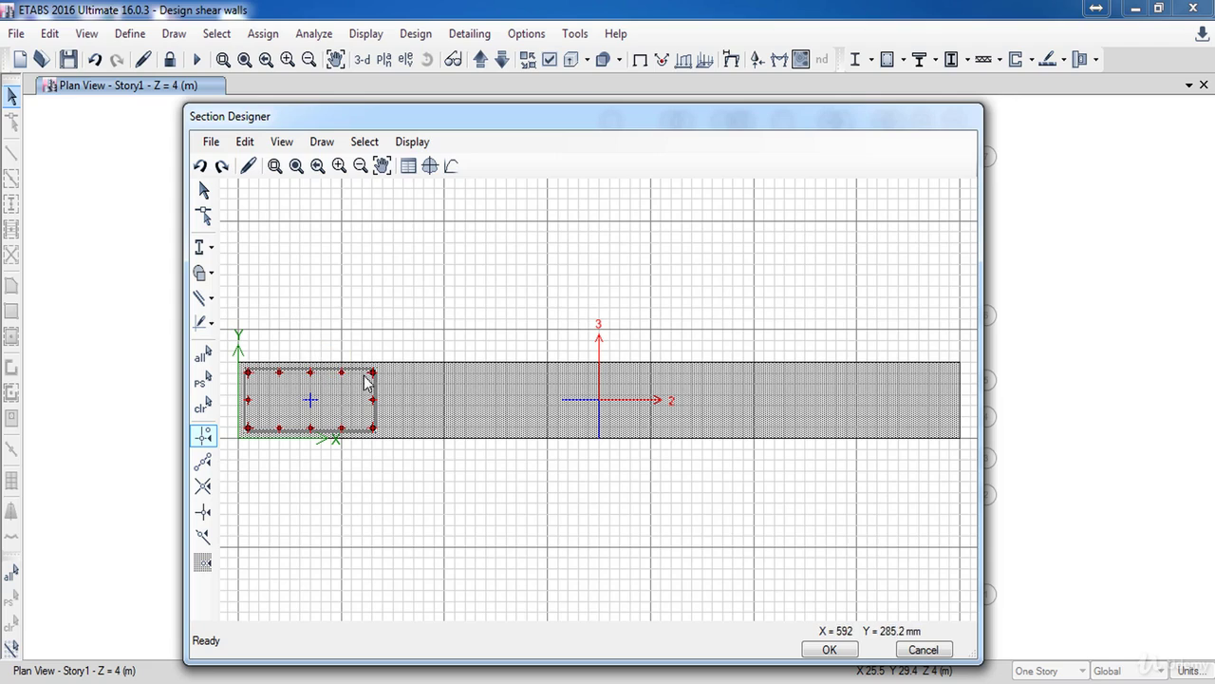
- Set the left rebar shape's corner bars to size 18 and apply it to all corners
right_click(372, 427)
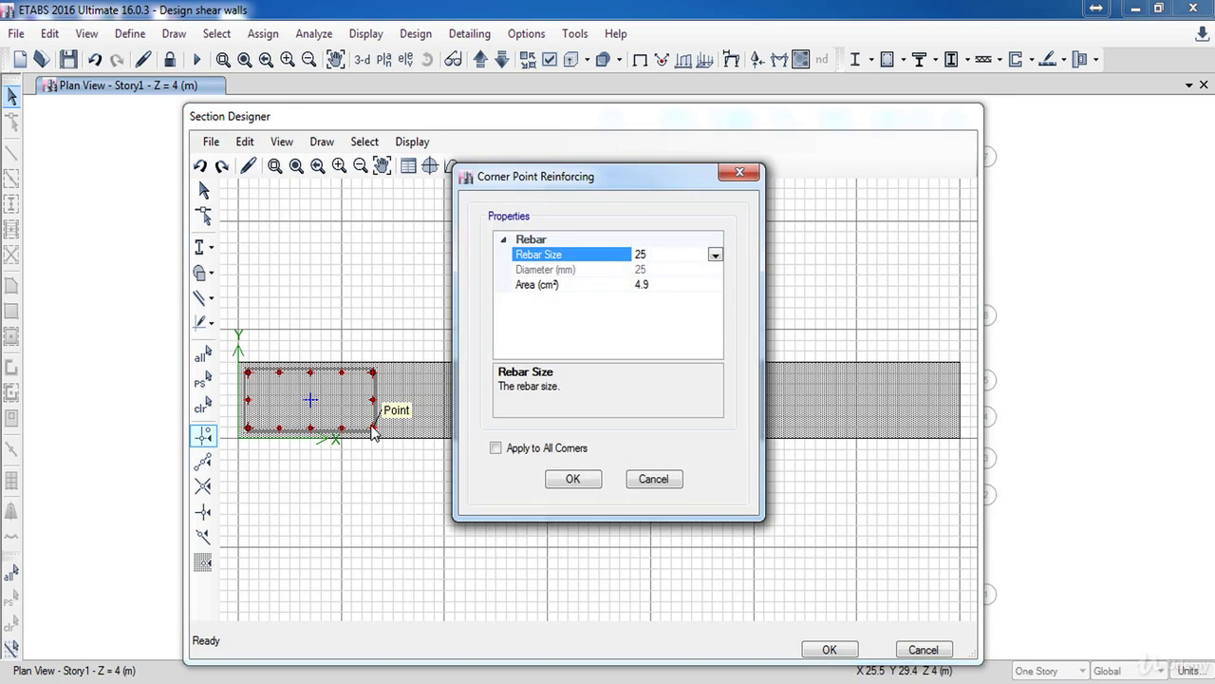
left_click(715, 254)
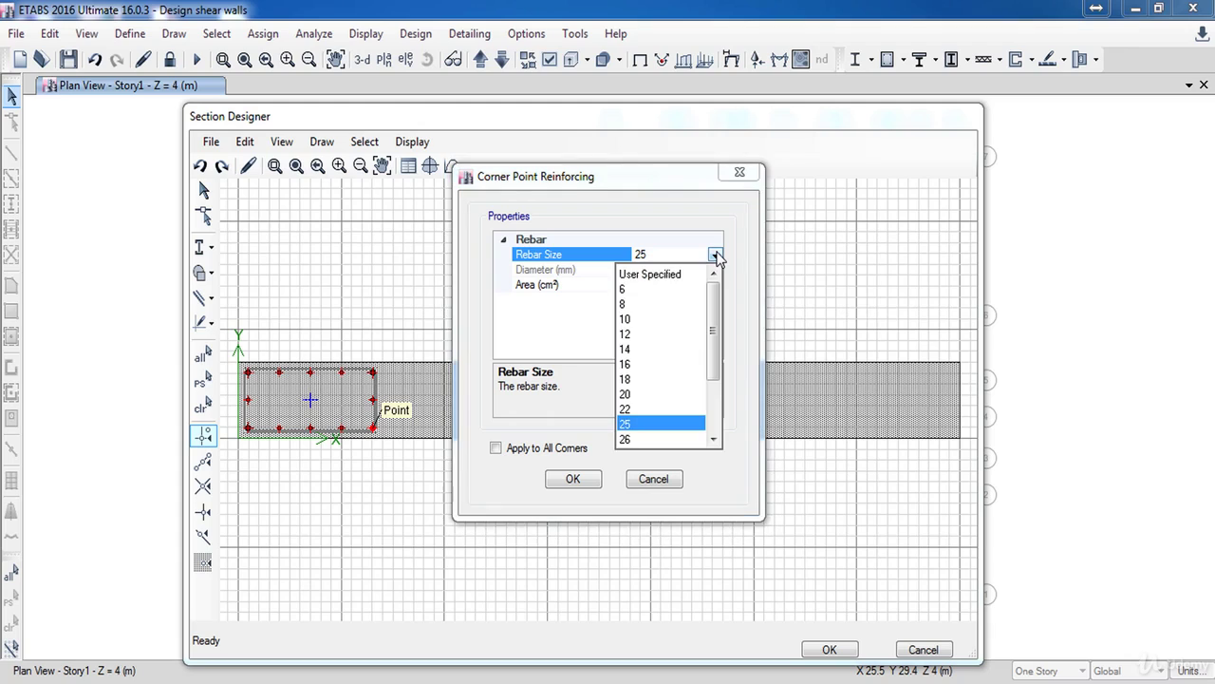
left_click(637, 378)
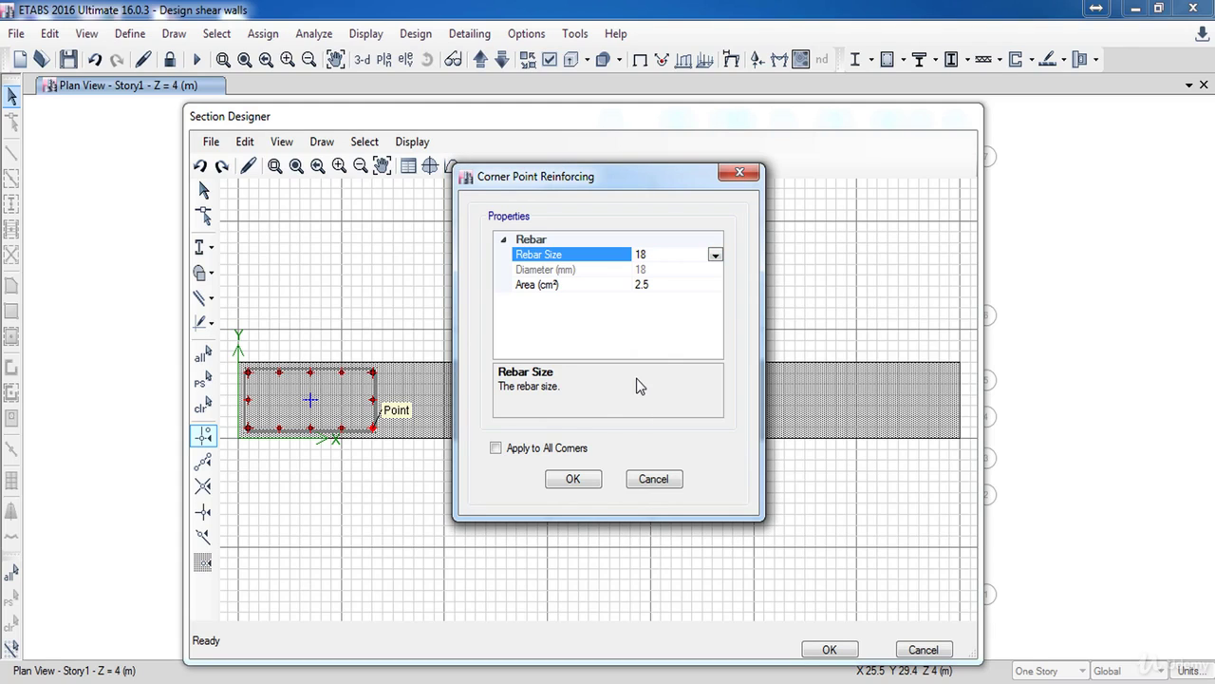
left_click(522, 449)
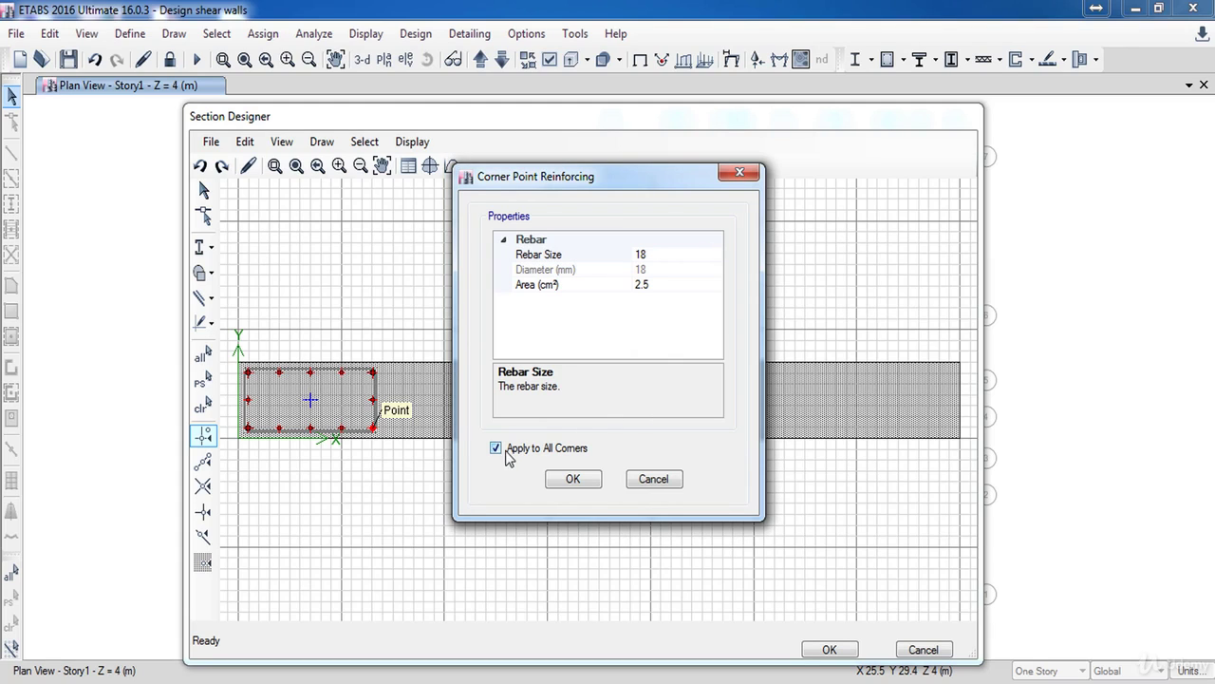
left_click(570, 479)
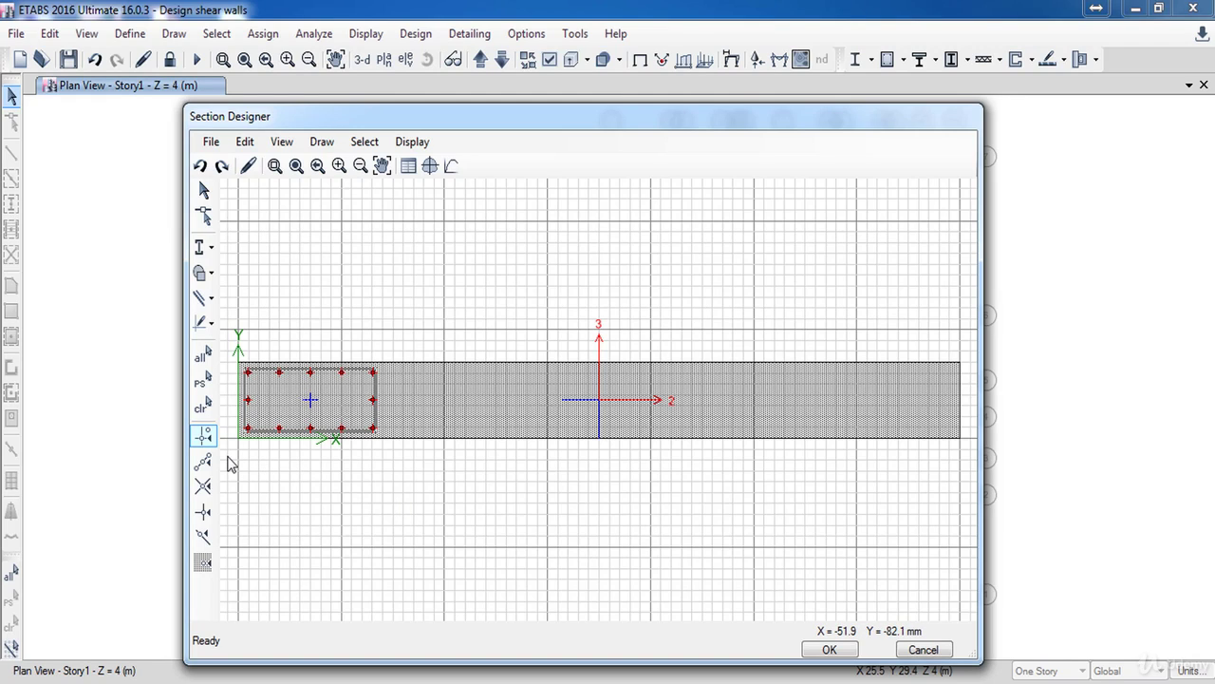
- Replicate the left rebar shape by mirroring it about the vertical line at X = 3500/2 (1750 mm), keeping the original
left_click_drag(229, 460, 405, 334)
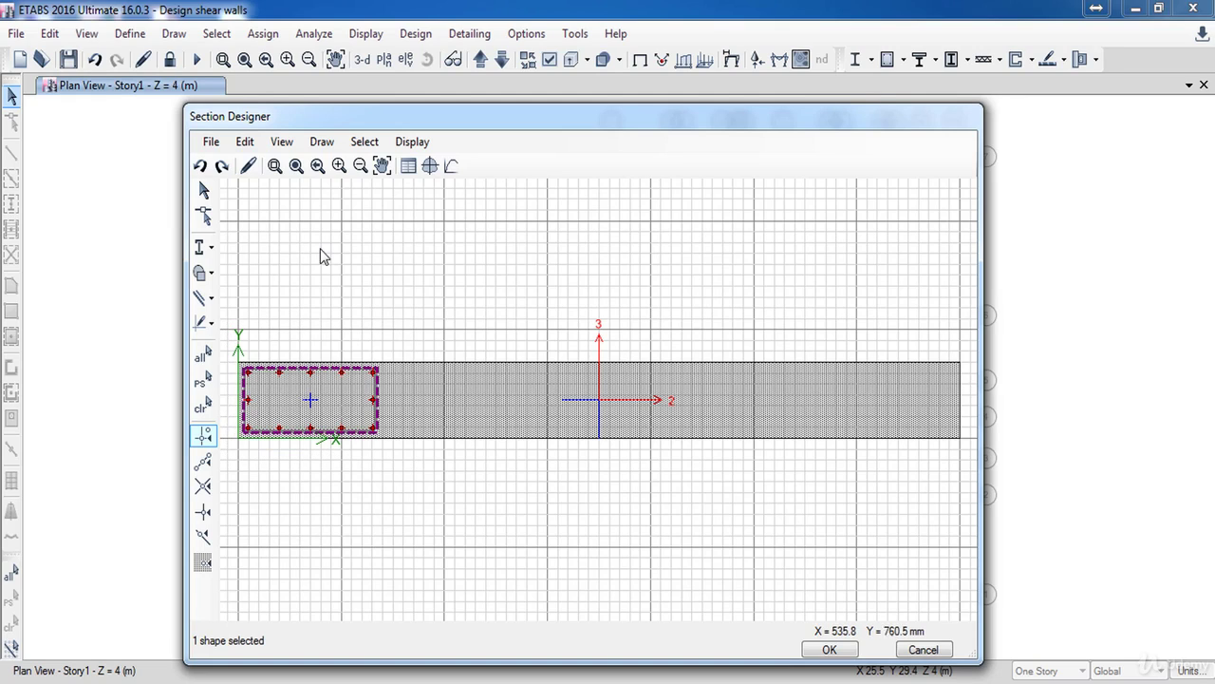
left_click(245, 142)
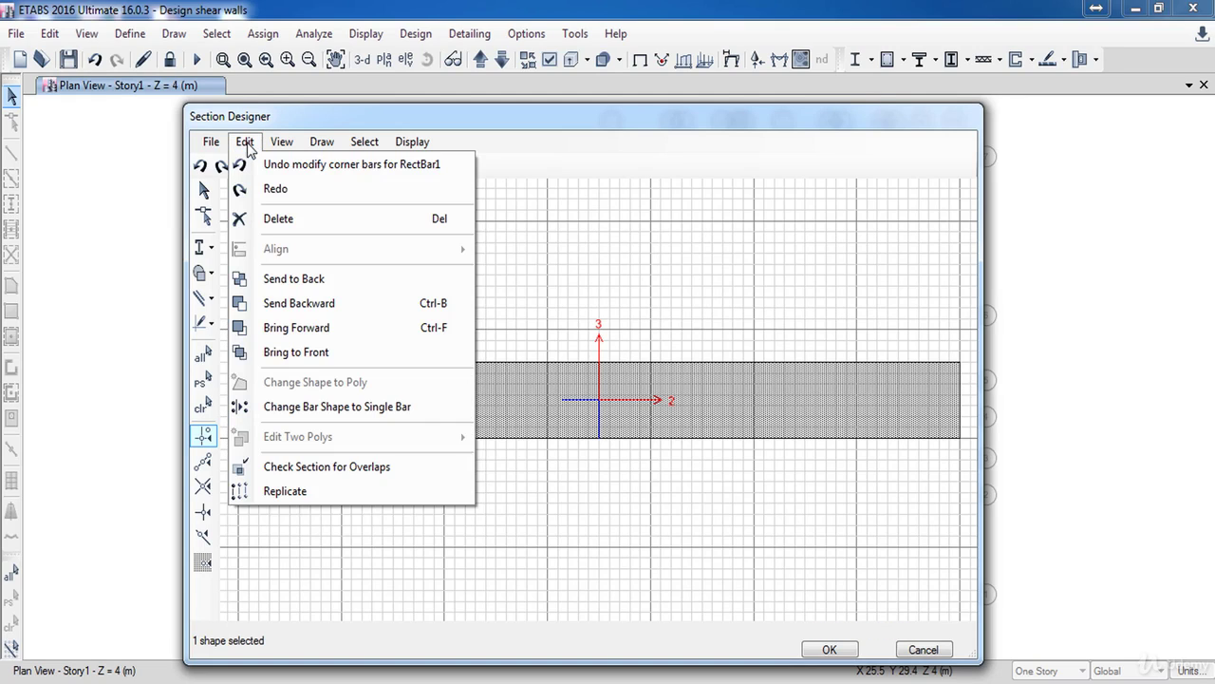
left_click(278, 493)
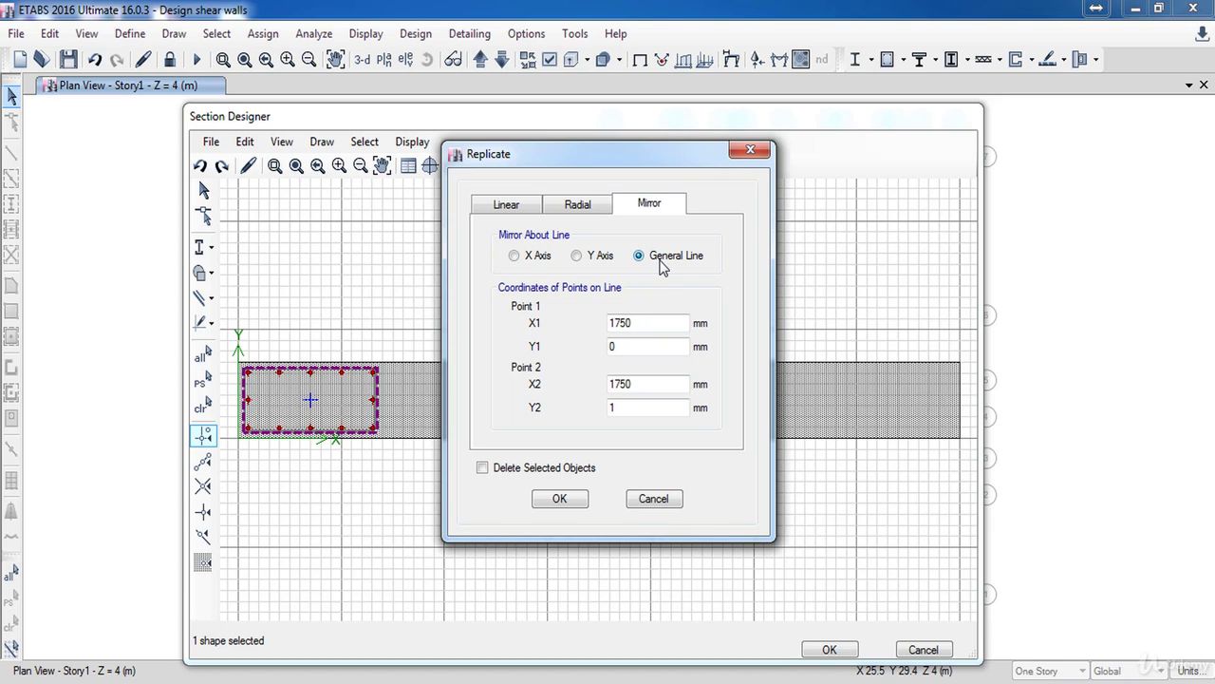
double_click(641, 327)
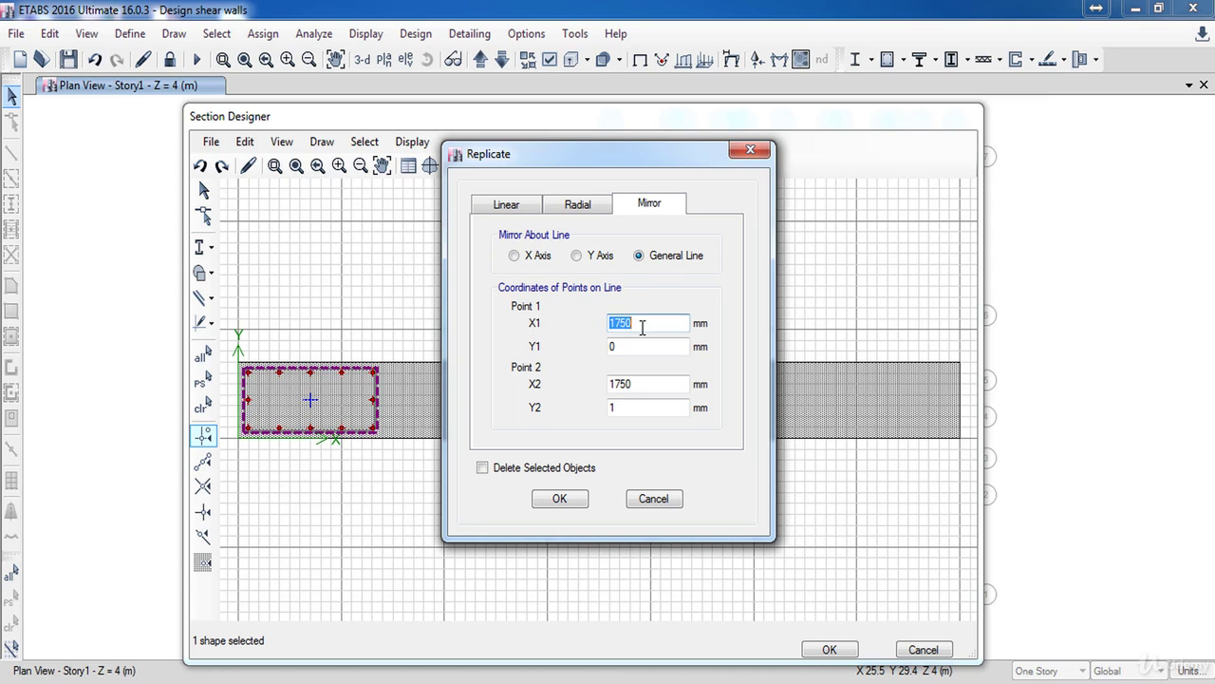
type("3500/2")
left_click(643, 382)
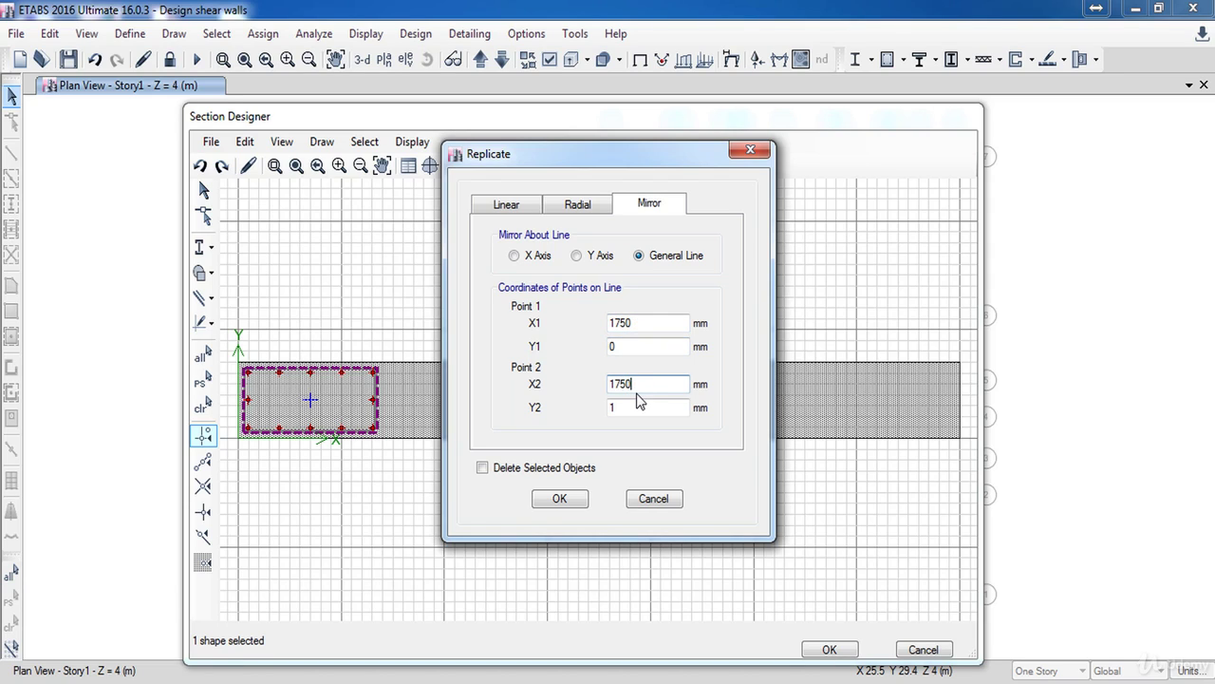
left_click(560, 500)
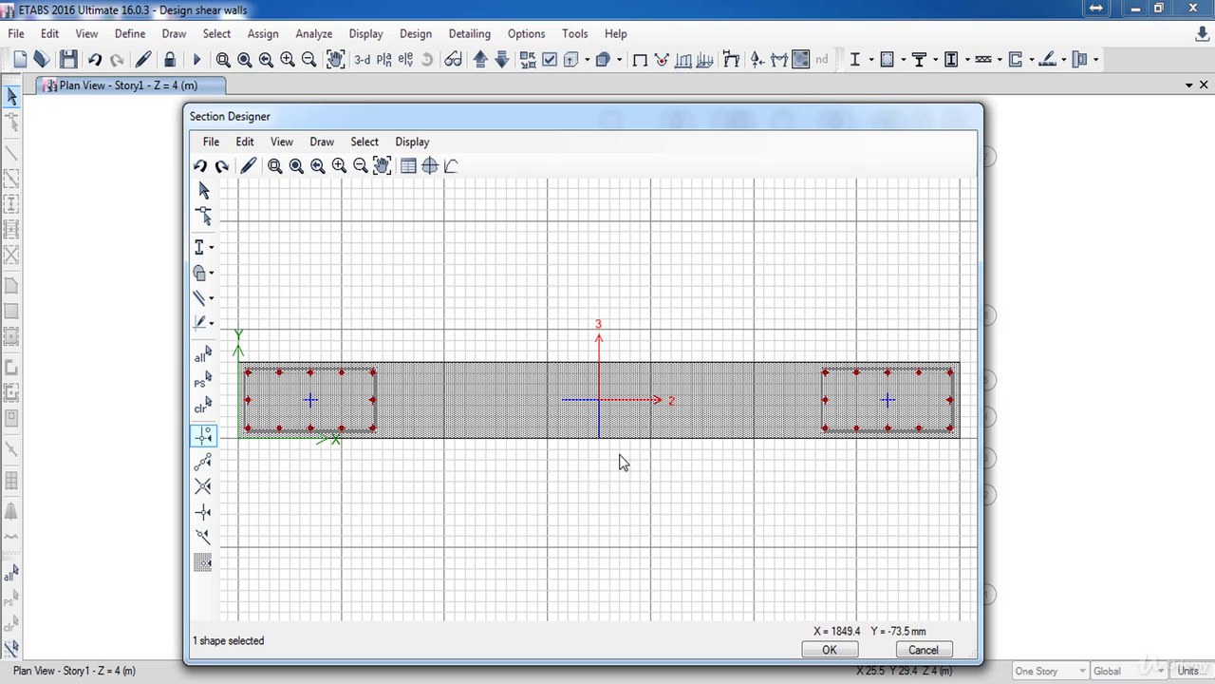
- Place a rectangular rebar shape below the middle of the wall, centred at about X 1819 mm, Y -449 mm, and open its properties
left_click(324, 145)
mouse_move(343, 272)
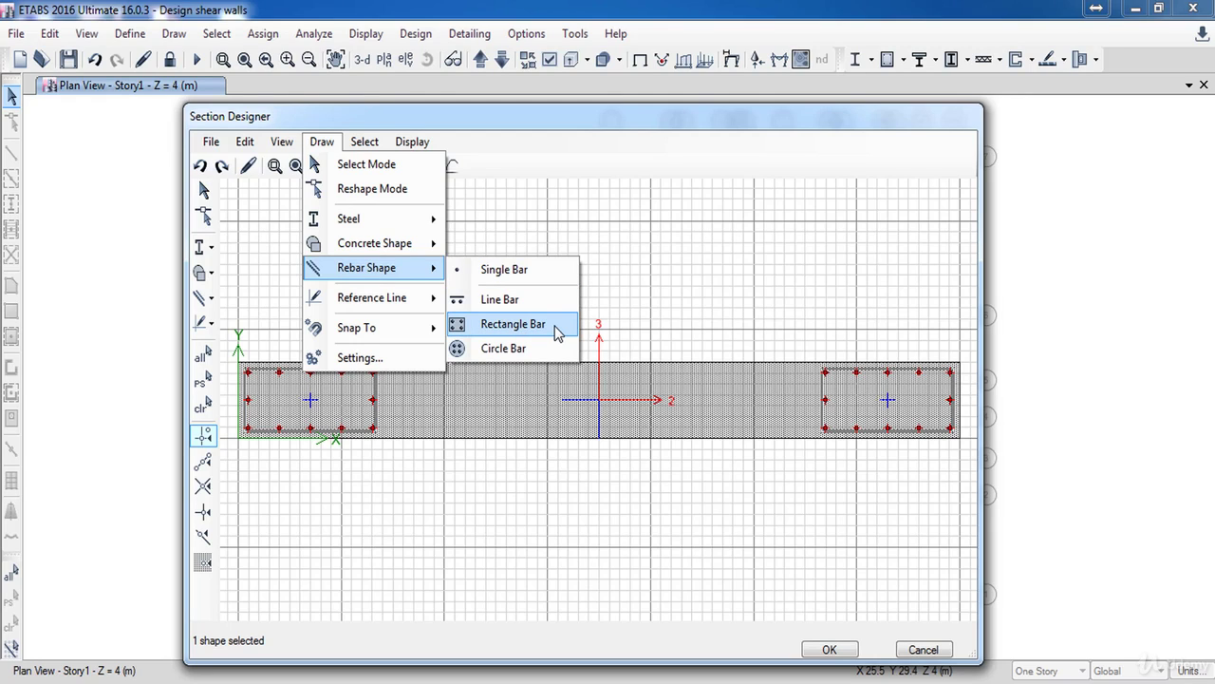
left_click(557, 331)
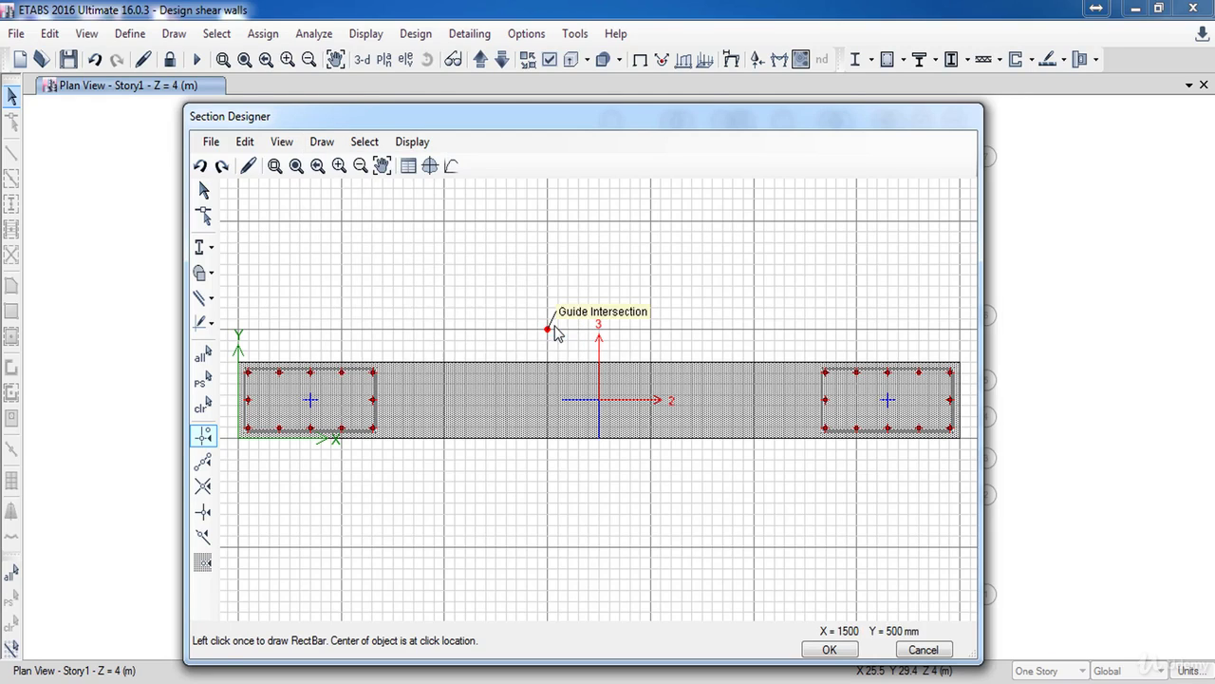
left_click(613, 536)
double_click(631, 549)
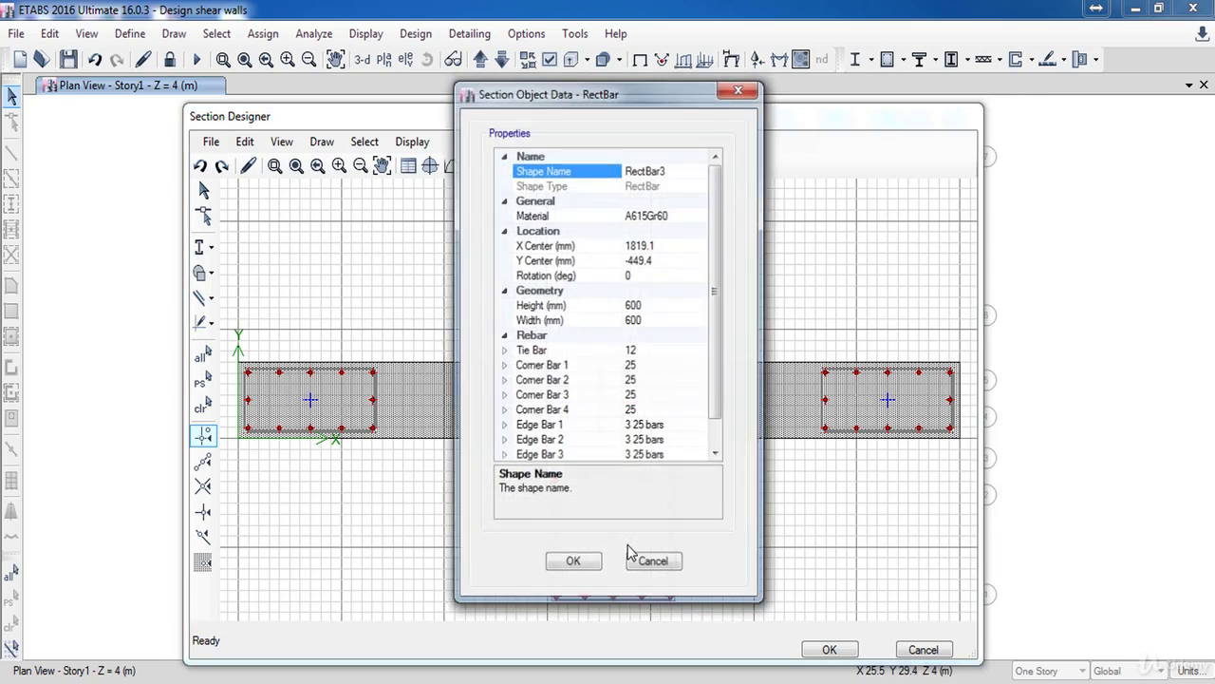
- Set the material of the new middle rebar shape to T400
left_click(698, 218)
left_click(701, 218)
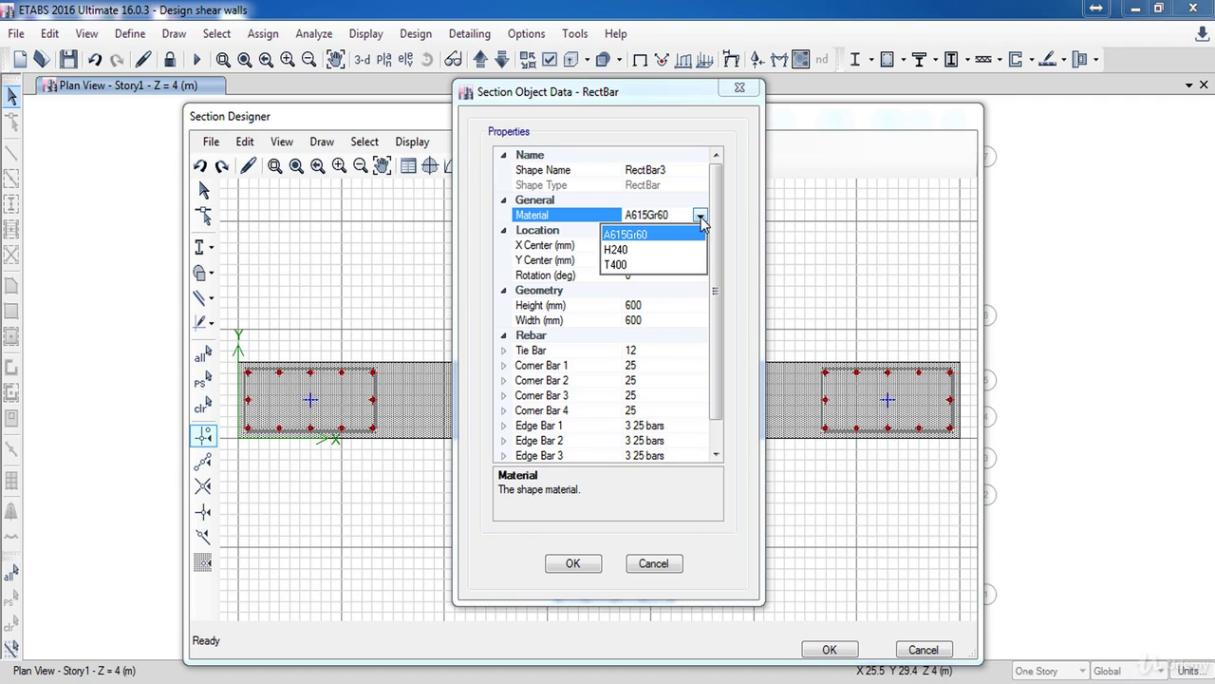
left_click(624, 270)
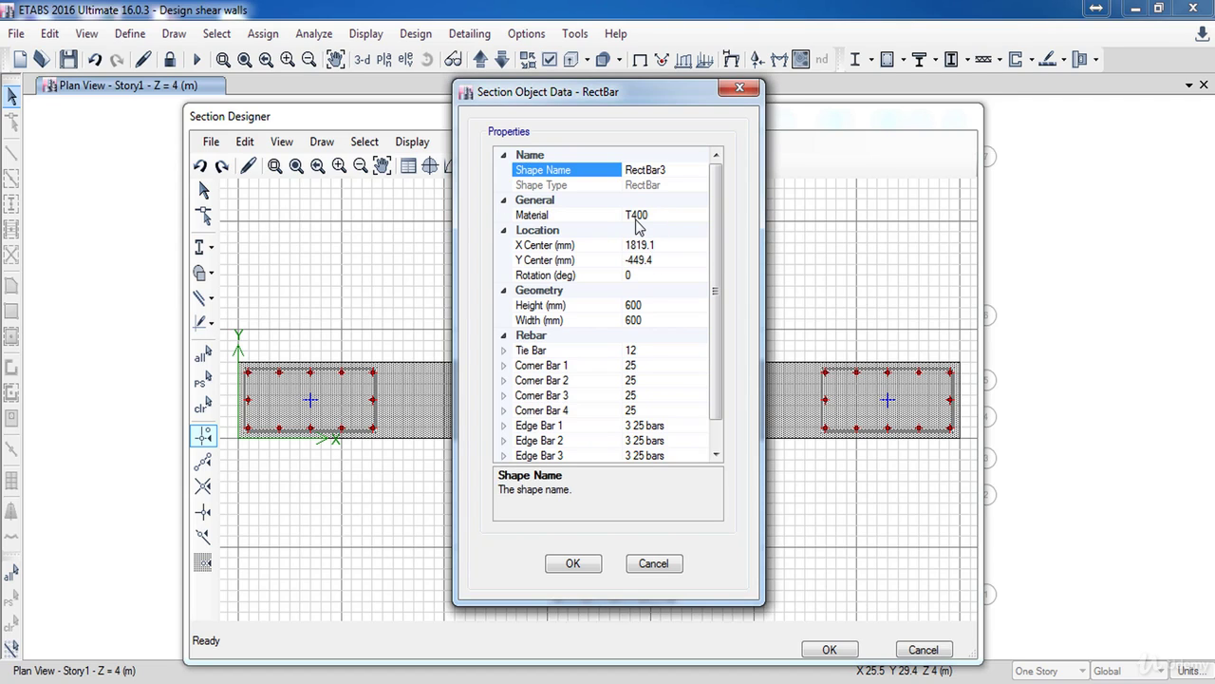
- Set the middle rebar shape's height to 350-50 (300 mm) and its width to 3500-2*700-2*150+100 (1900 mm)
left_click(653, 305)
type("350-50")
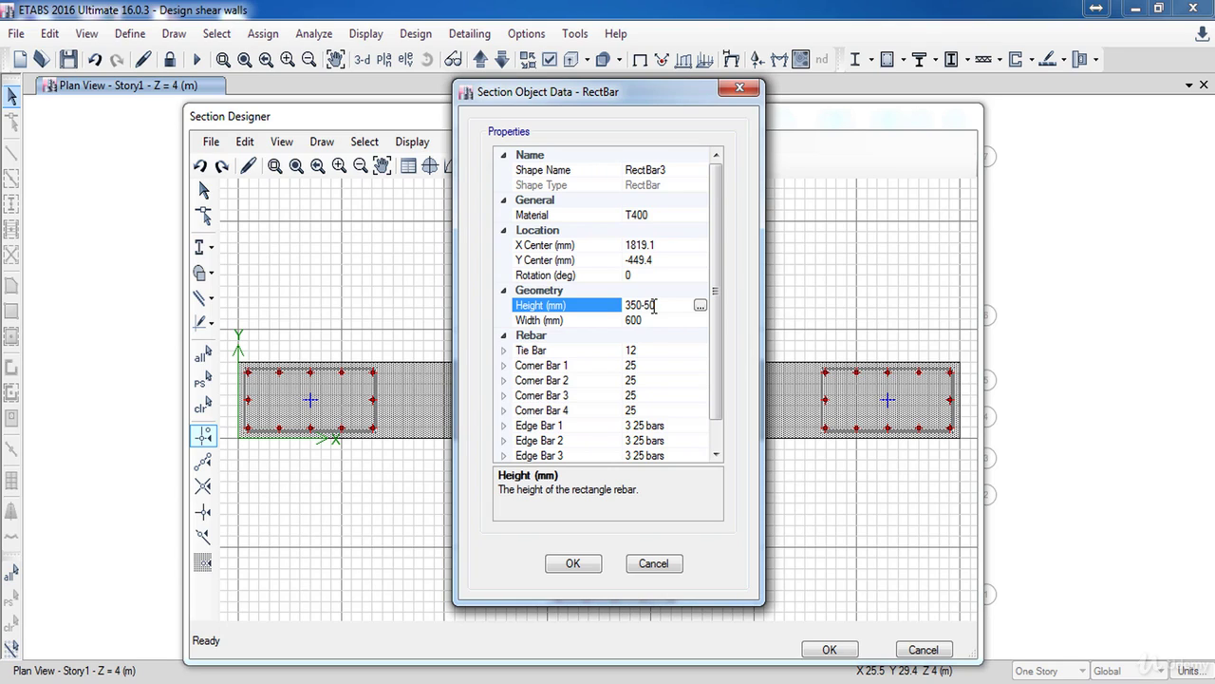
left_click(653, 320)
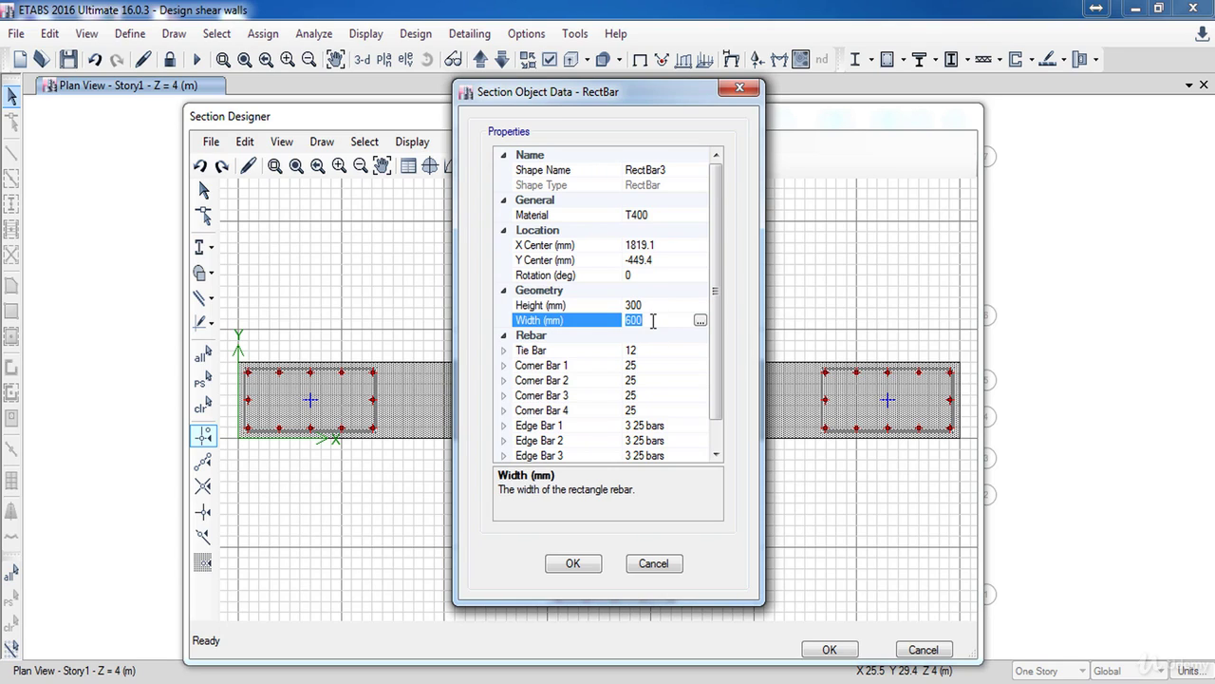
type("3500-")
type("2*700")
type("-2*15")
type("0")
type("+100")
- Centre the middle rebar shape at X 1750 mm and Y 175 mm and apply its properties
left_click(661, 246)
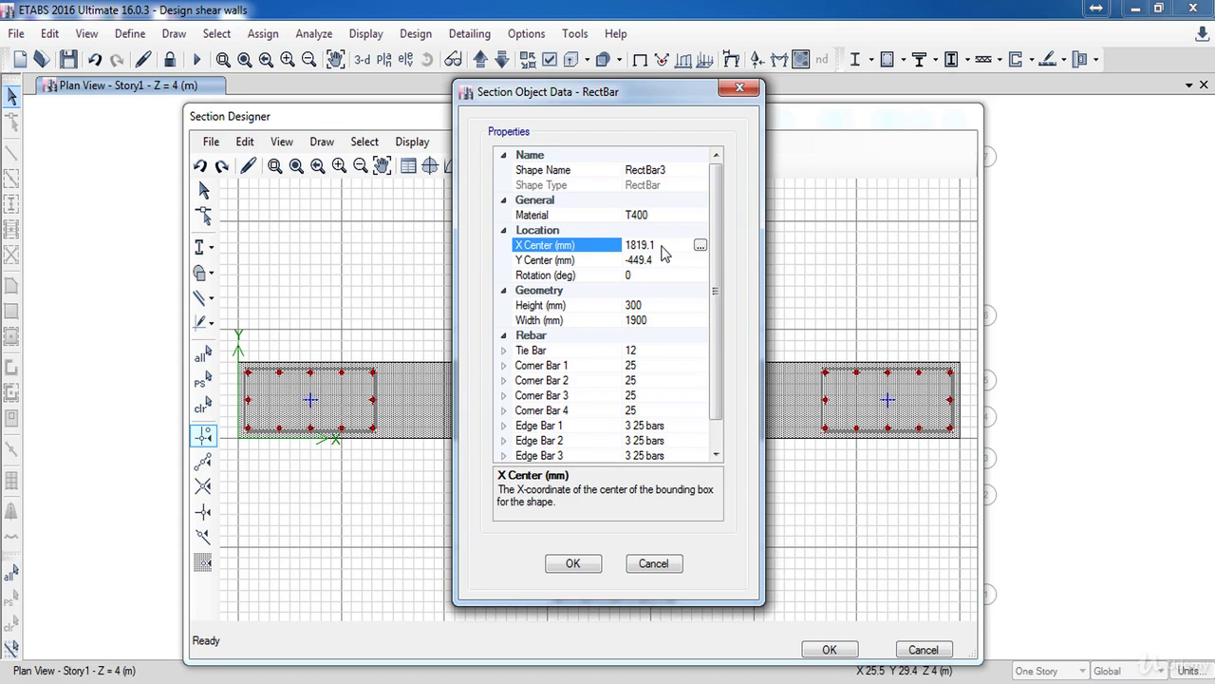
double_click(663, 246)
type("35")
left_click(671, 259)
left_click(670, 259)
type("35")
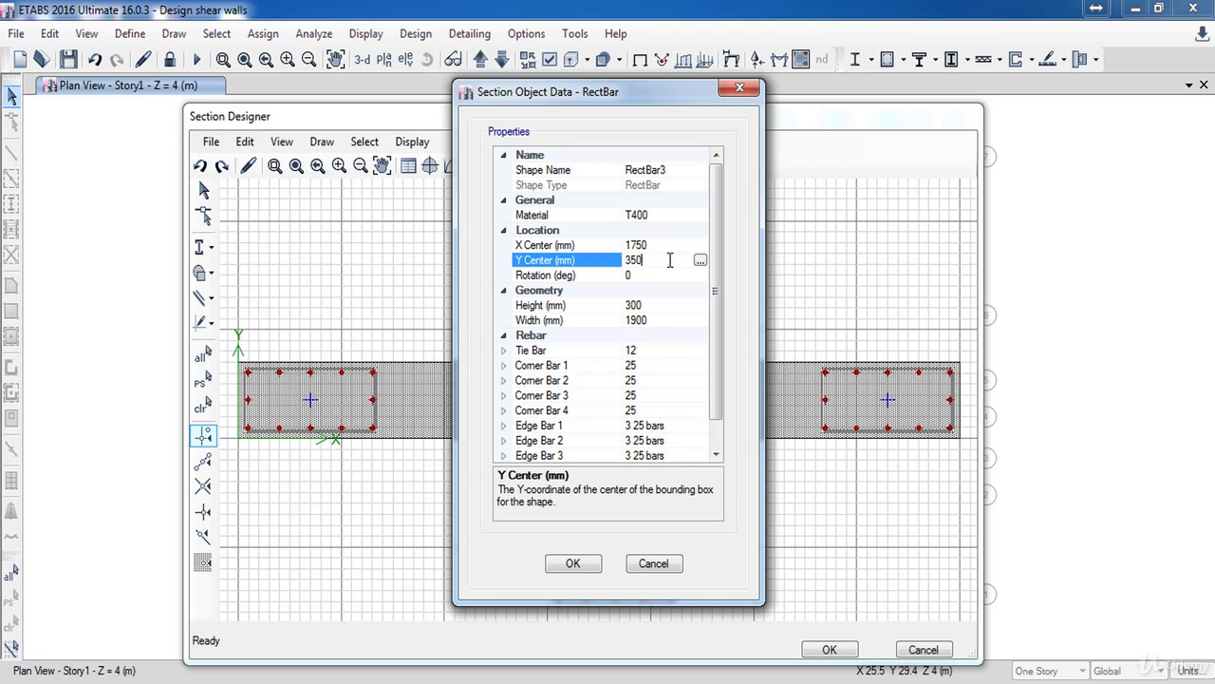
left_click(659, 442)
left_click(572, 563)
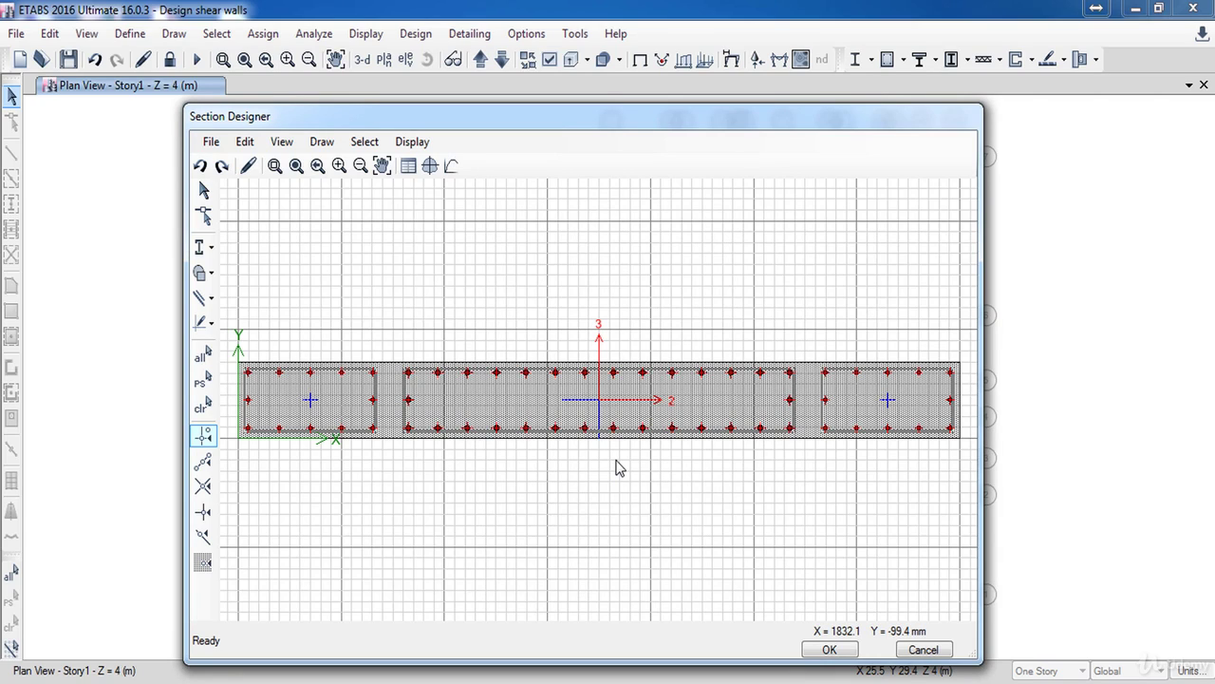
- Set the middle rebar shape's edge bars to size 14 and apply it to all edges
right_click(614, 429)
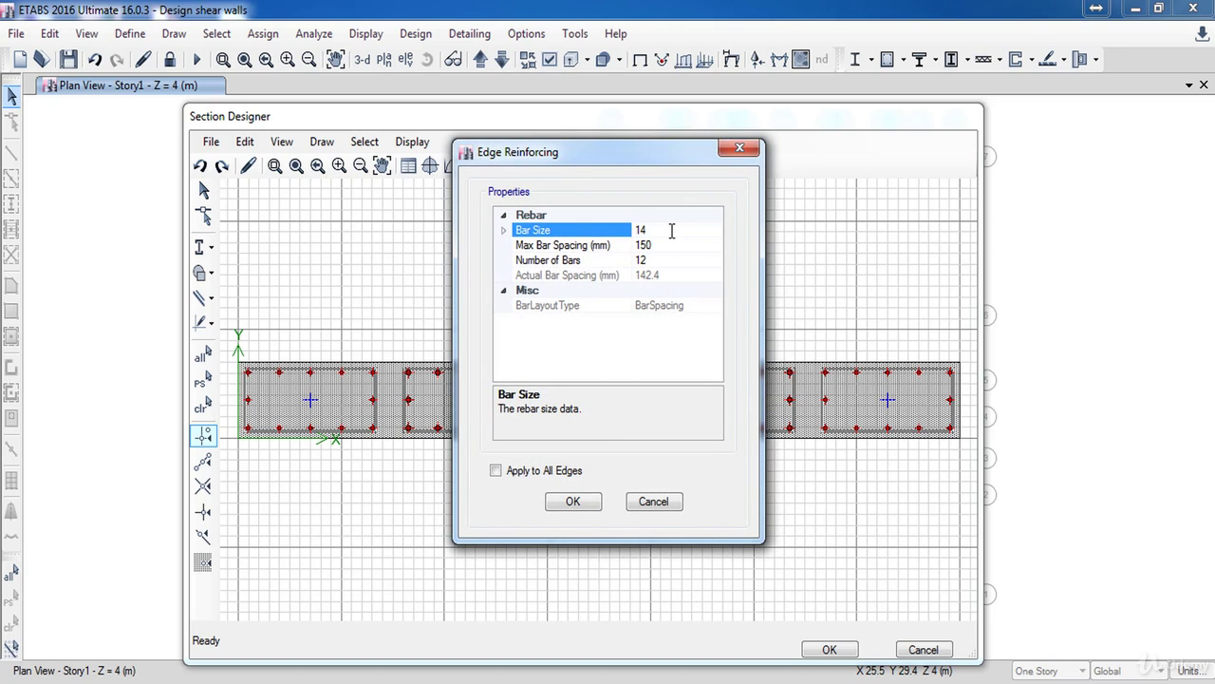
left_click(551, 475)
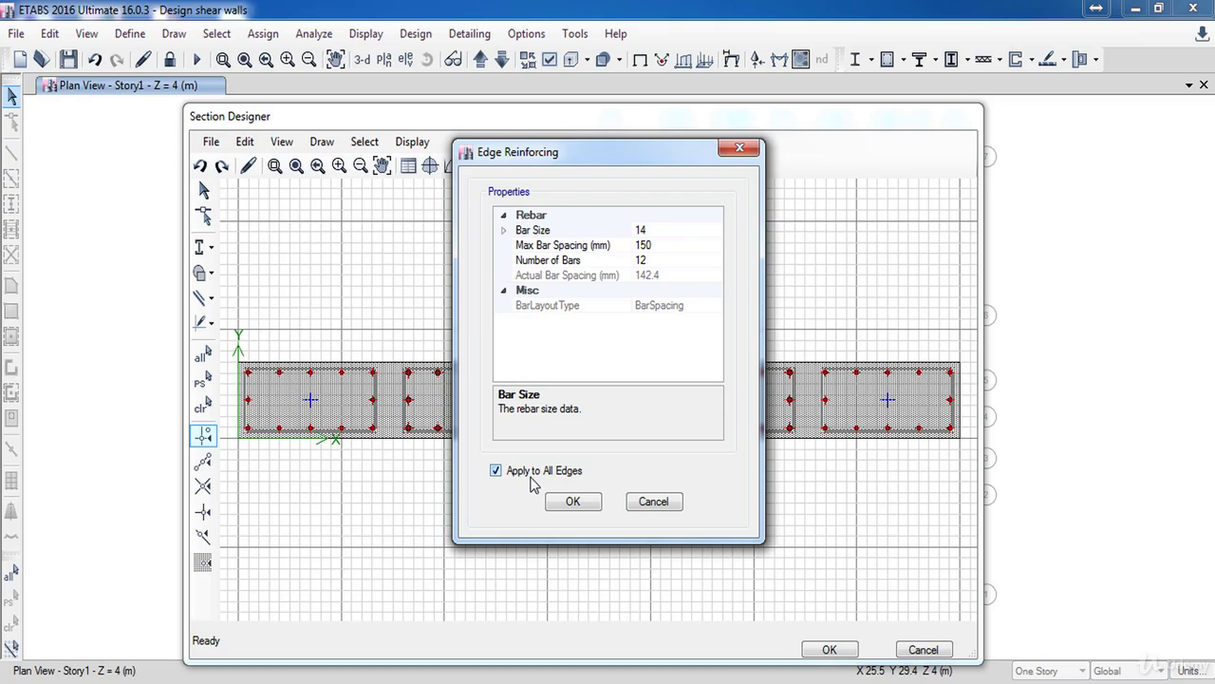
left_click(576, 501)
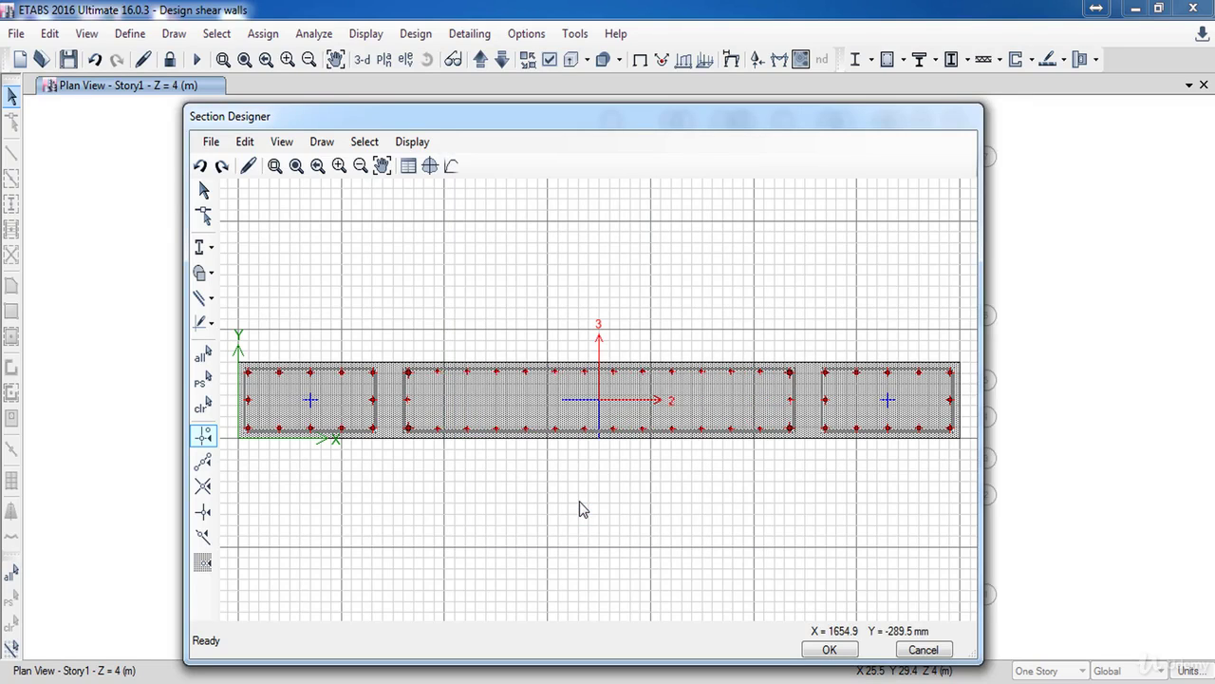
- Set the middle rebar shape's corner bars to size 14 and apply it to all corners
left_click(789, 373)
left_click(715, 254)
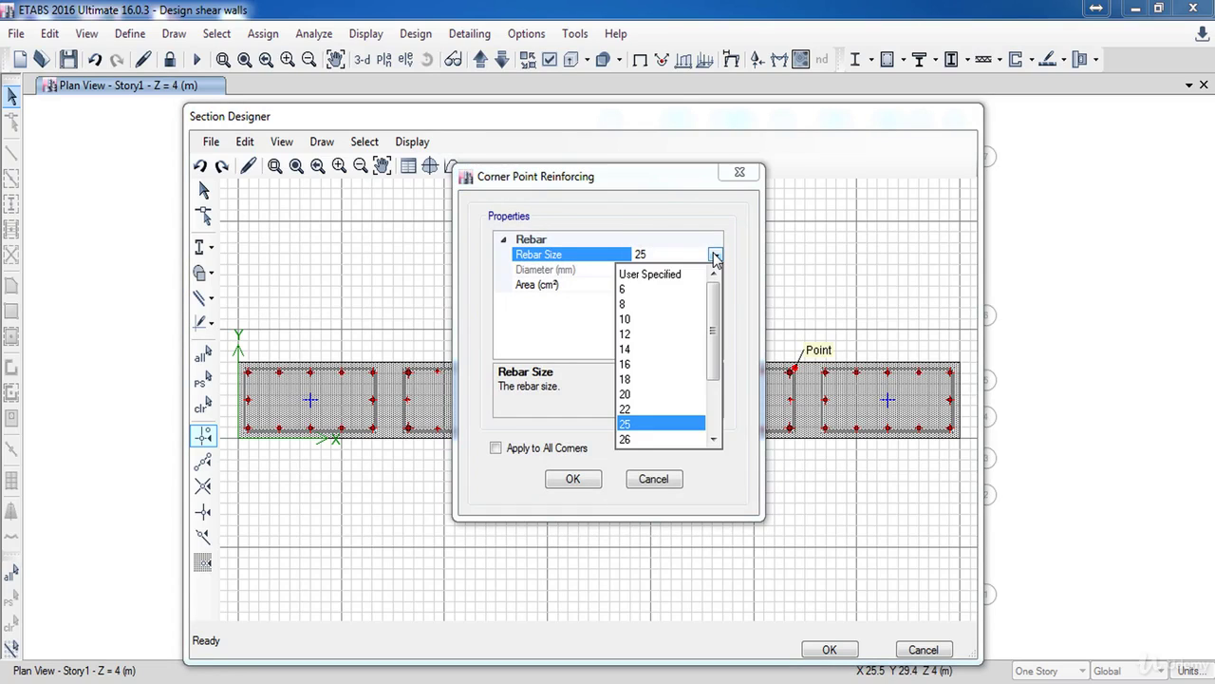
left_click(631, 348)
left_click(551, 451)
left_click(573, 479)
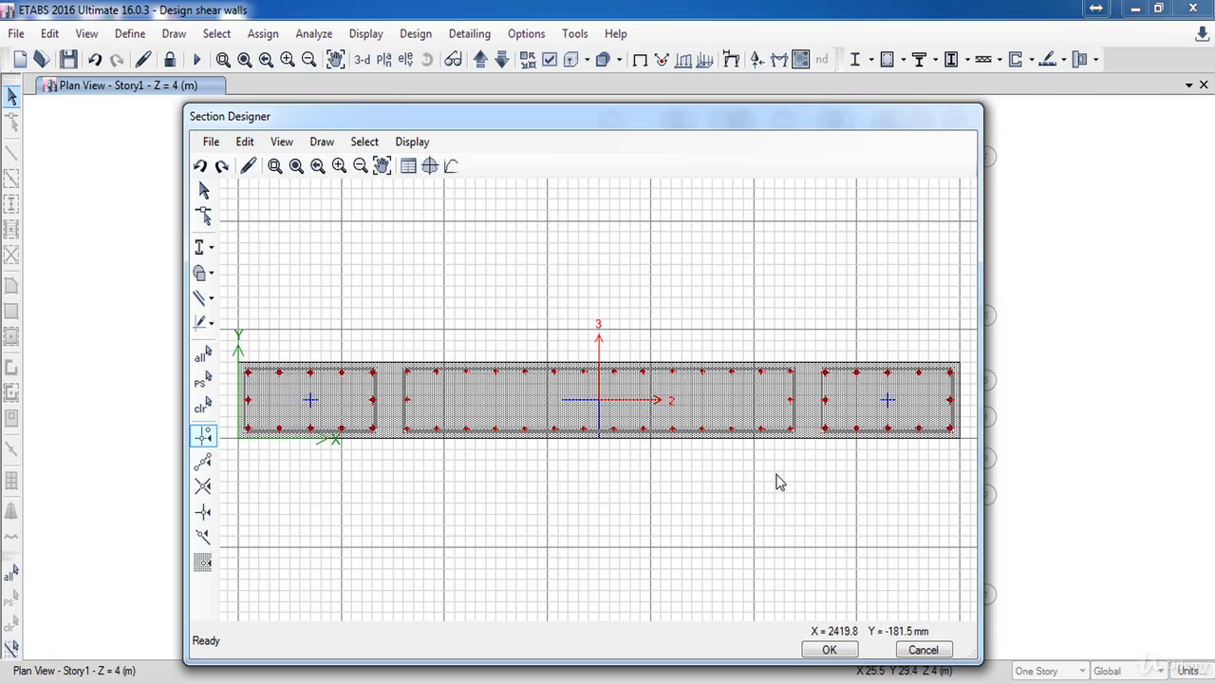
- Remove the intermediate bars from both short edges of the middle rebar shape by setting their number of bars to 0
left_click(409, 403)
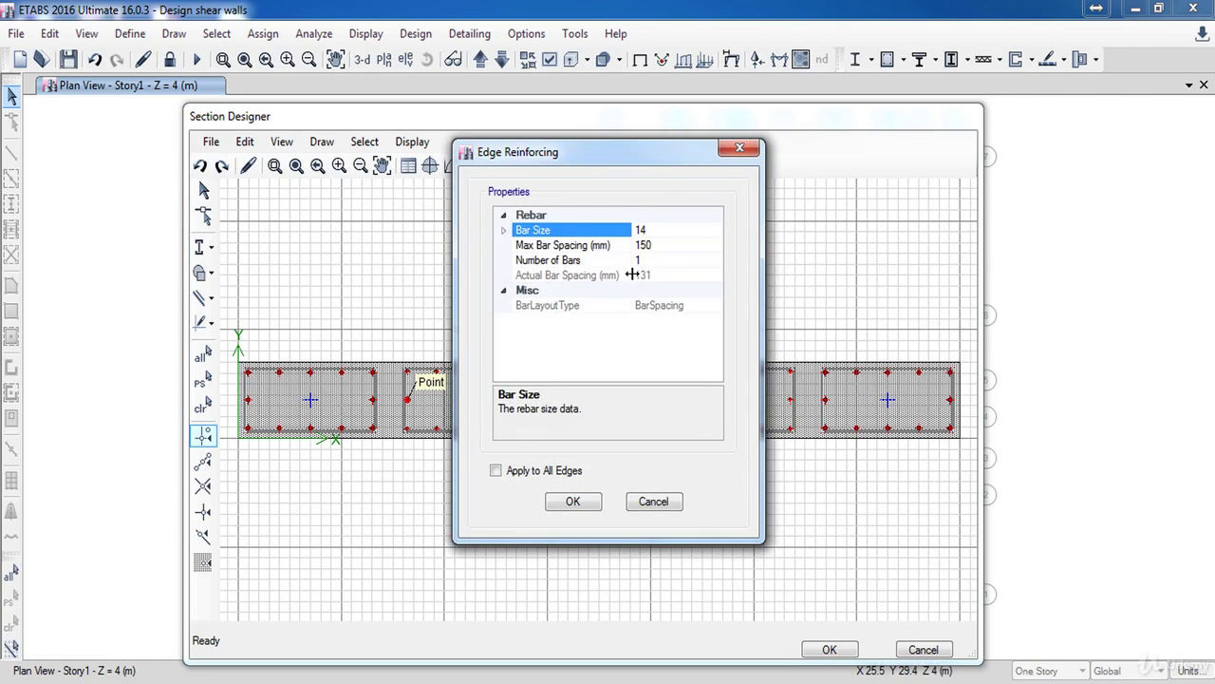
left_click(661, 259)
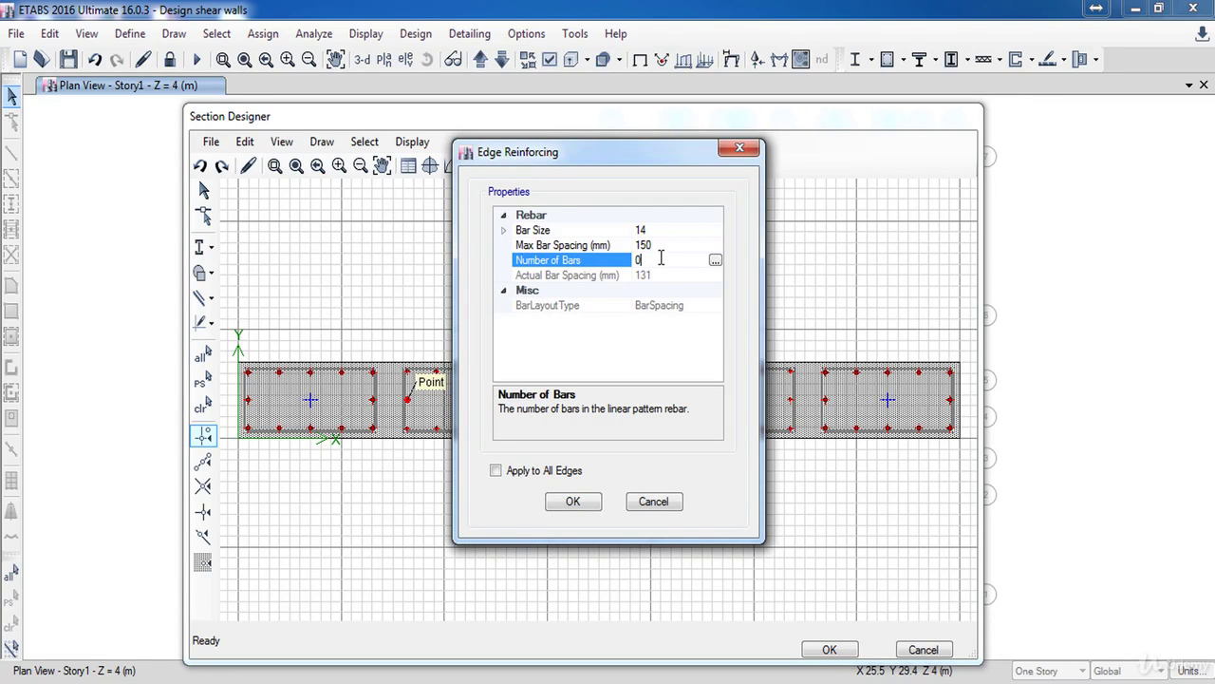
left_click(573, 501)
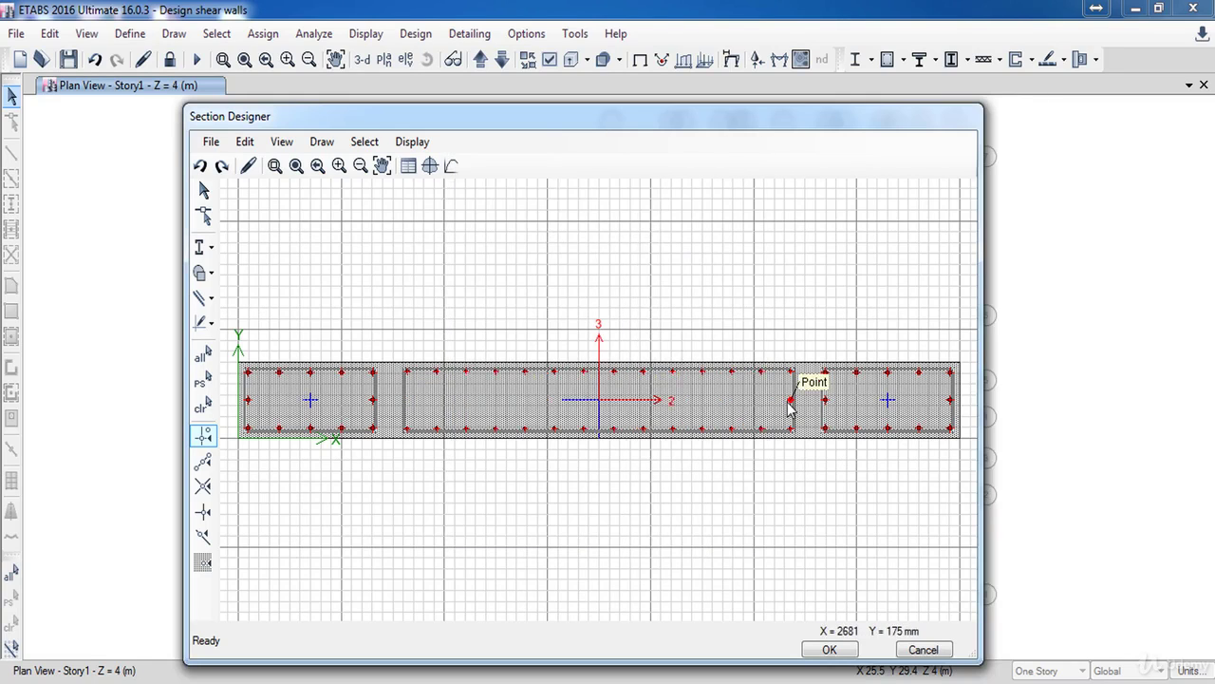
left_click(788, 399)
left_click(653, 260)
type("0")
left_click(573, 502)
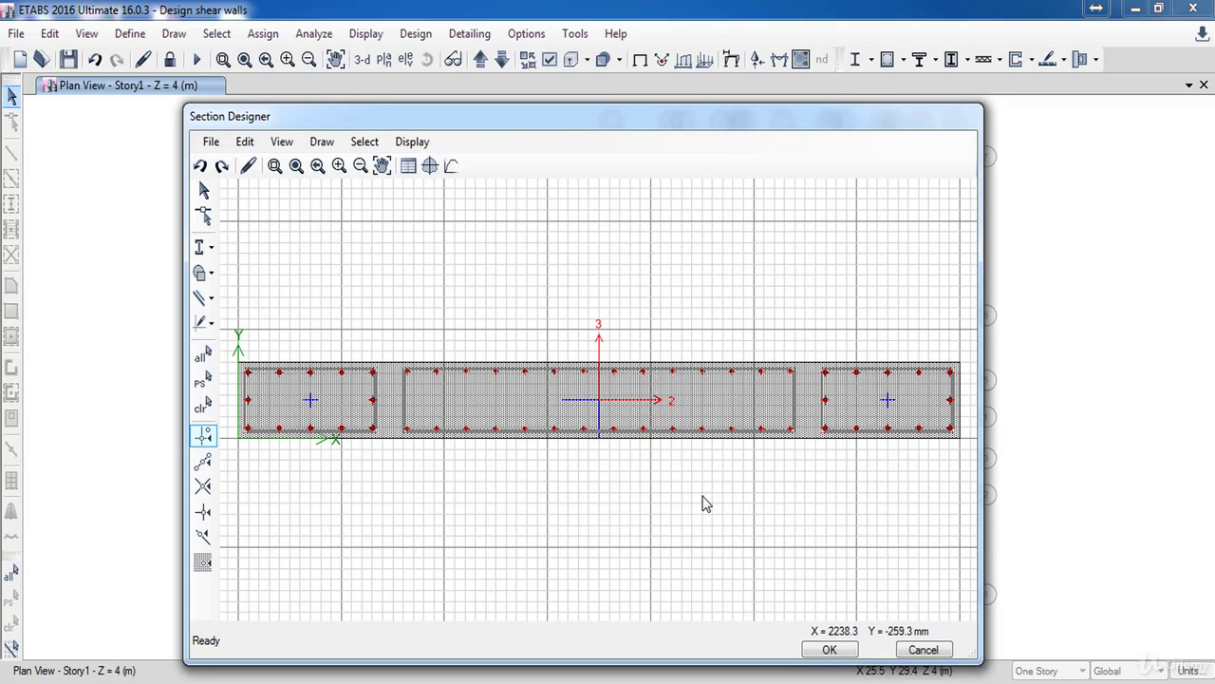
- Accept the finished section drawing and save the general pier section P3*, closing the pier section definitions
left_click(827, 648)
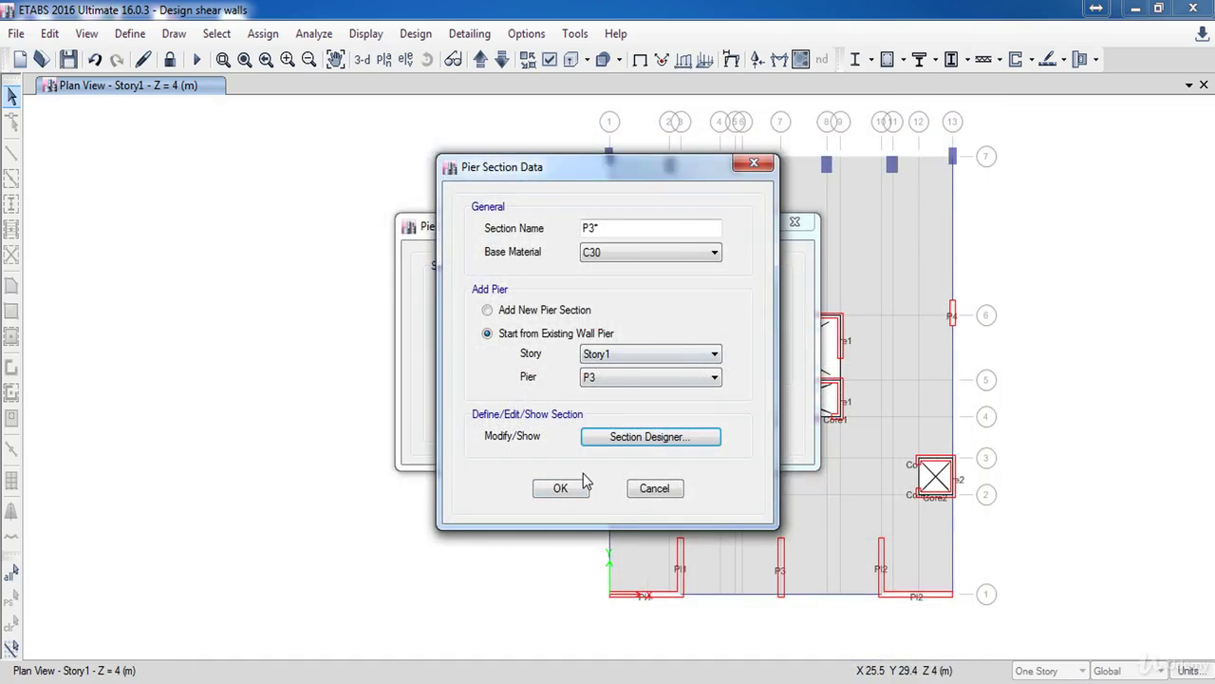
left_click(566, 488)
left_click(661, 418)
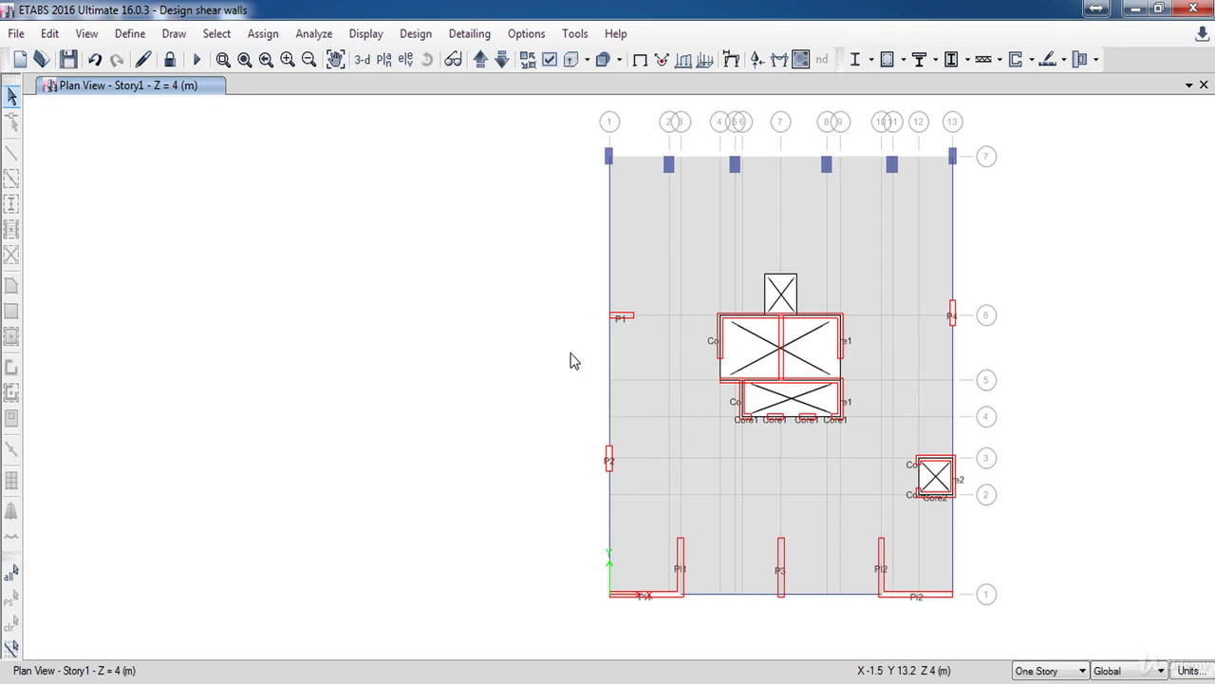
- Switch the plan view to the elevation along the lettered-side grid line 7 that contains wall P3
left_click(406, 59)
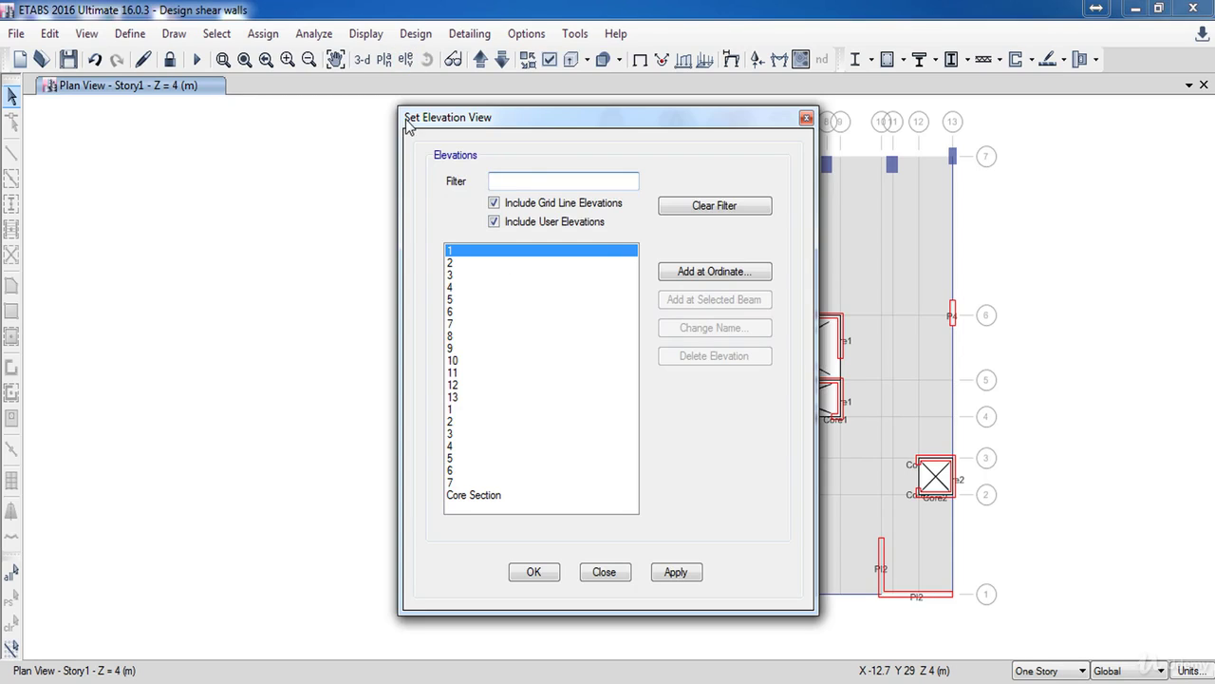
left_click(454, 325)
left_click(534, 573)
left_click(534, 573)
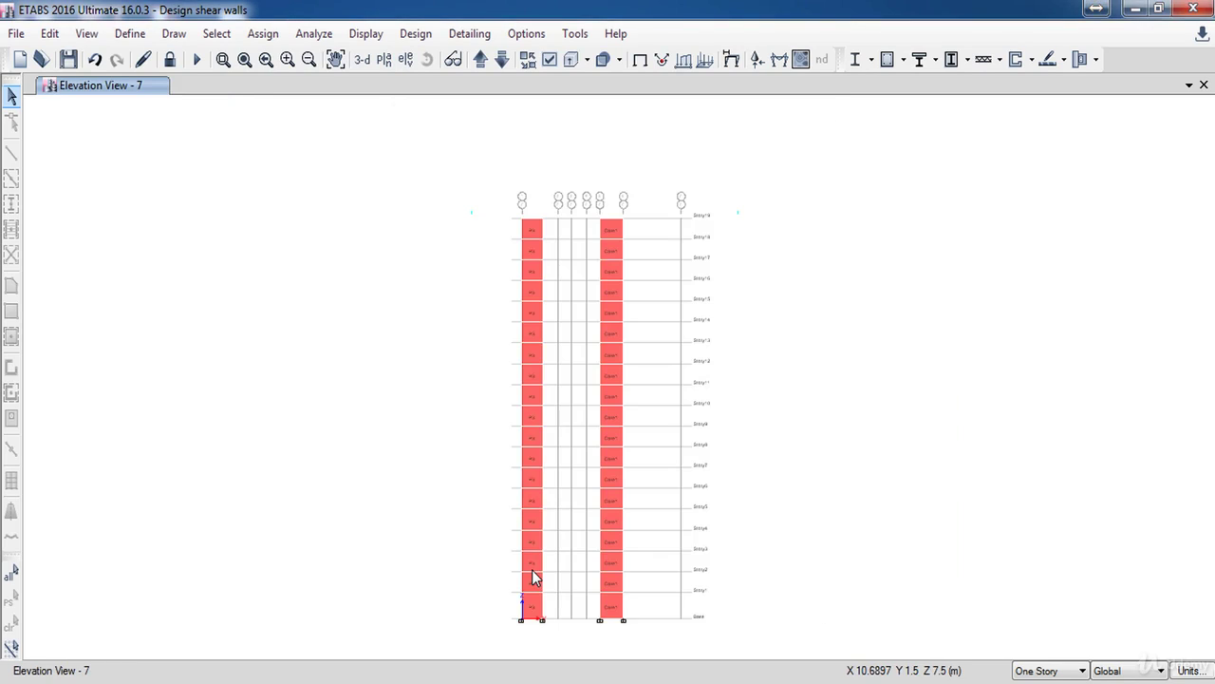
- Assign general reinforcing section P3* at bottom and top to the lowest seven P3 wall panels, with Reinforcement to be Checked
scroll(523, 648, "up", 3)
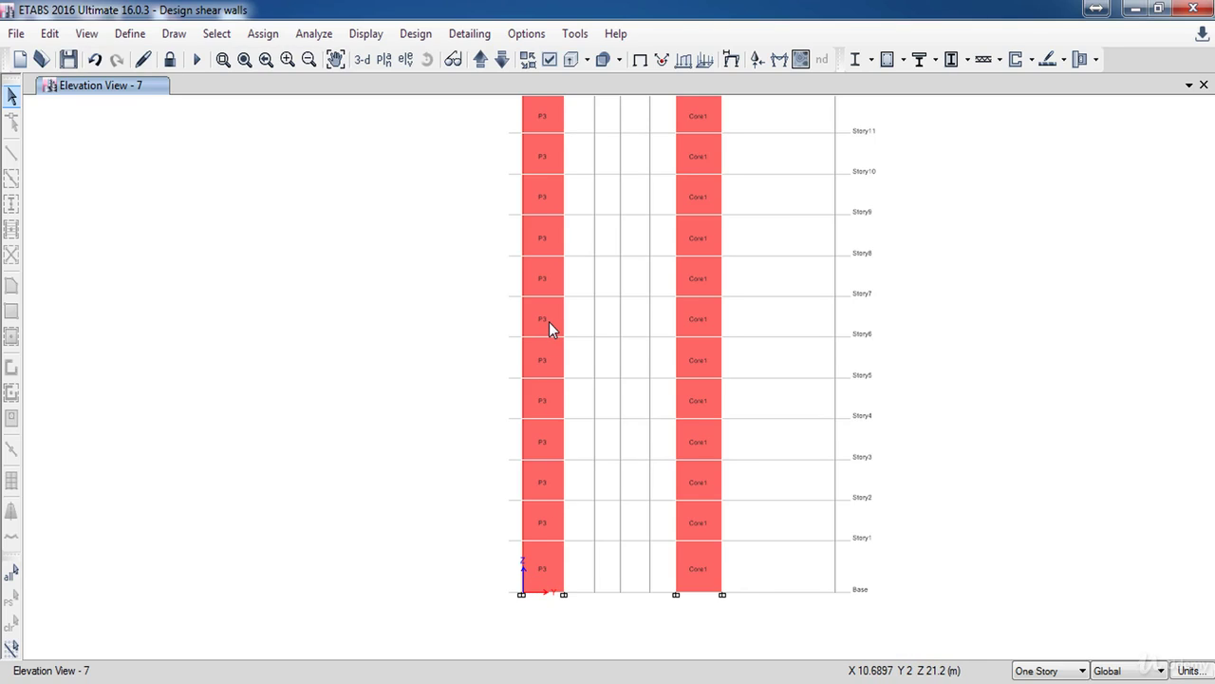
left_click_drag(573, 622, 477, 325)
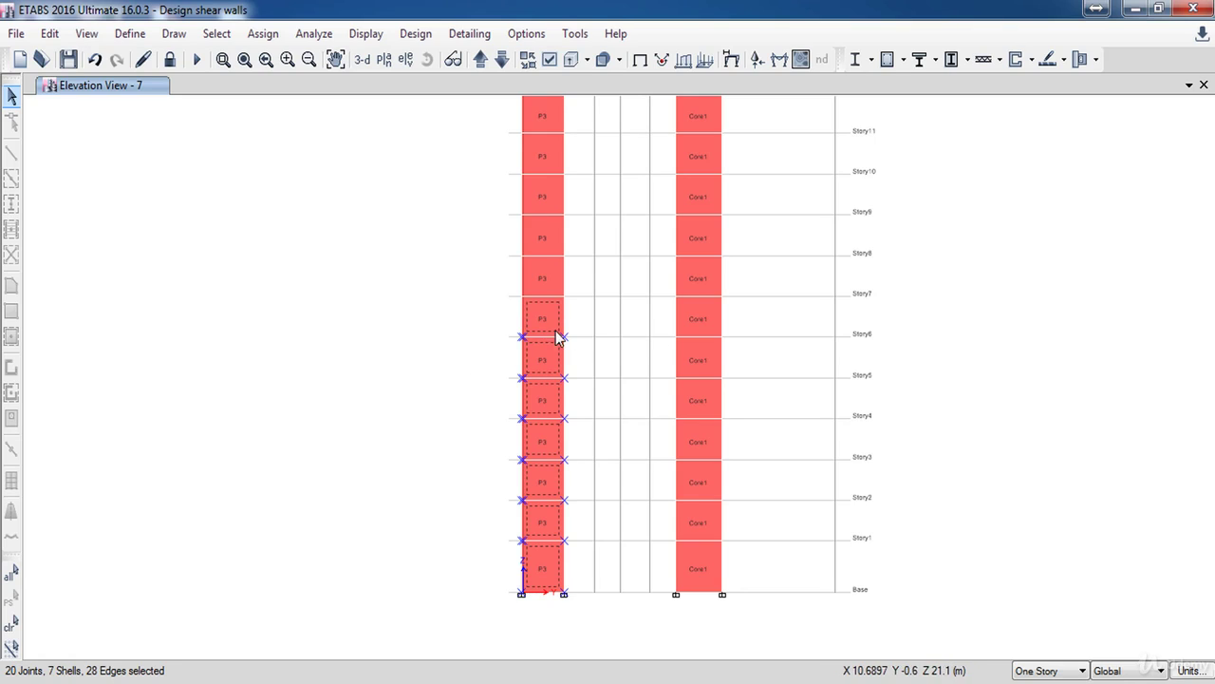
left_click(1032, 60)
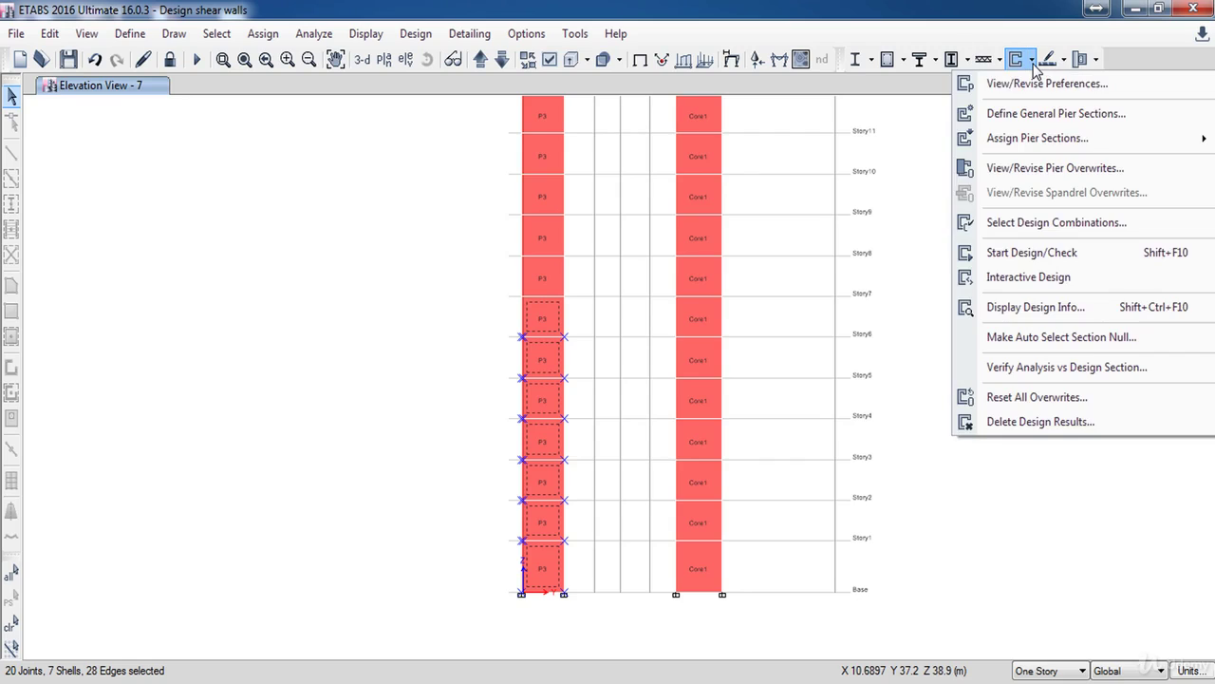
mouse_move(1040, 140)
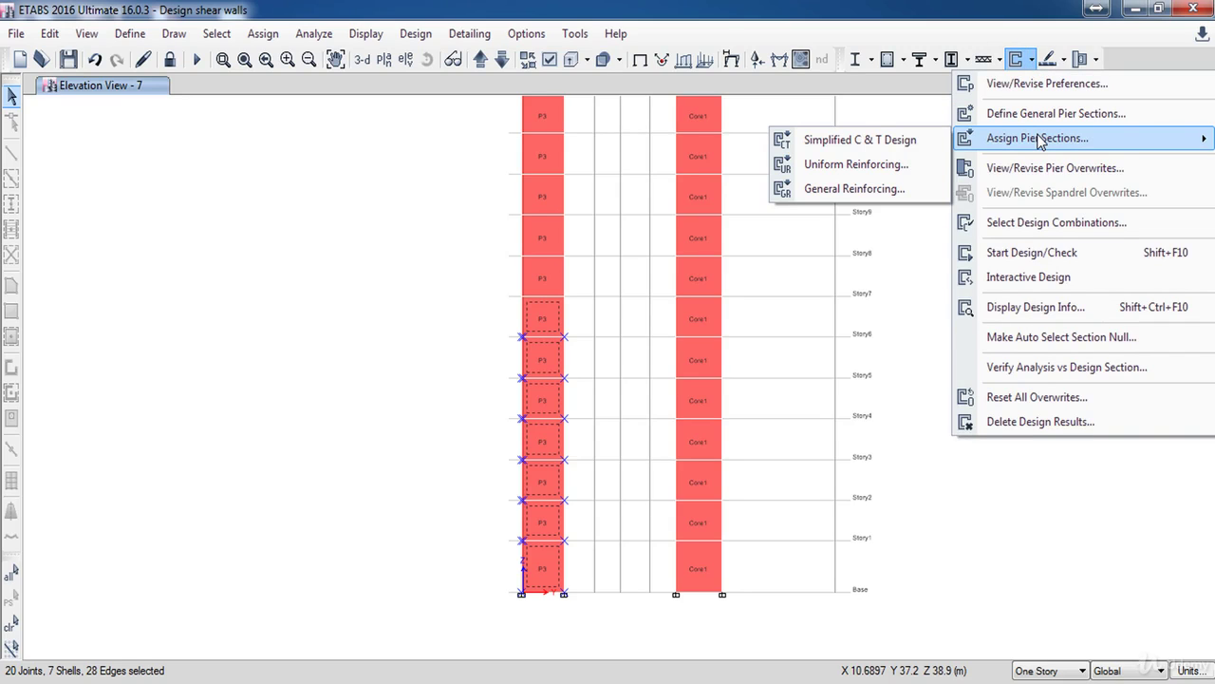
left_click(919, 193)
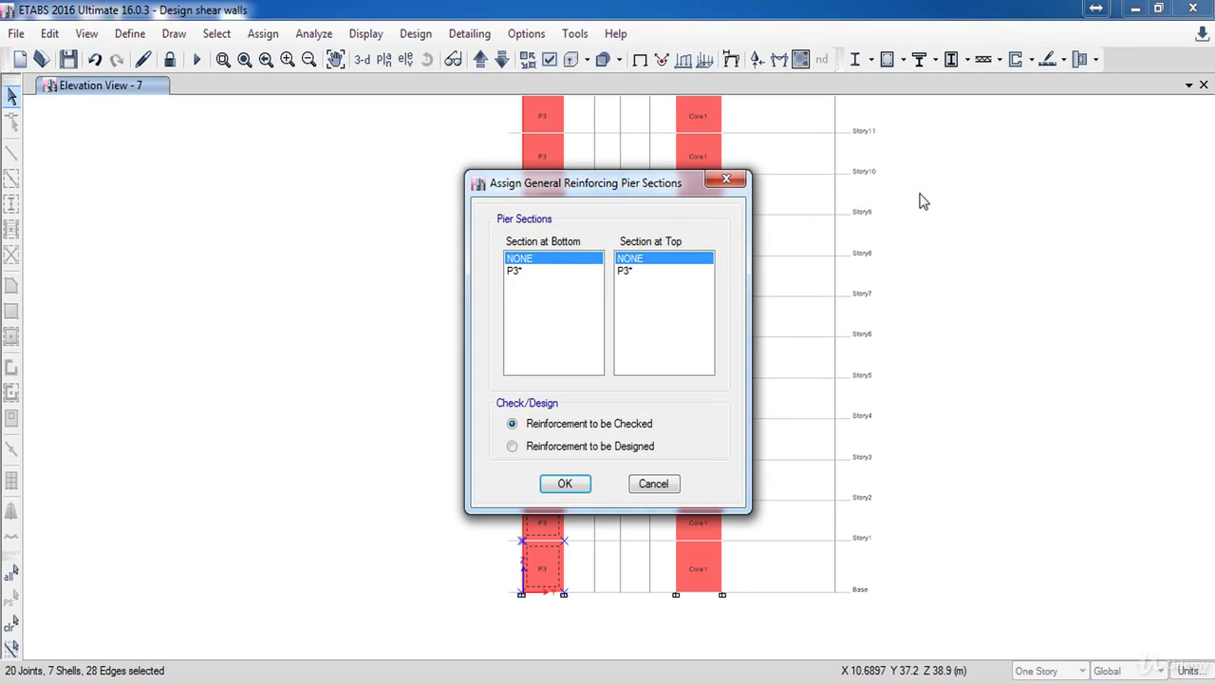
left_click(528, 272)
left_click(633, 273)
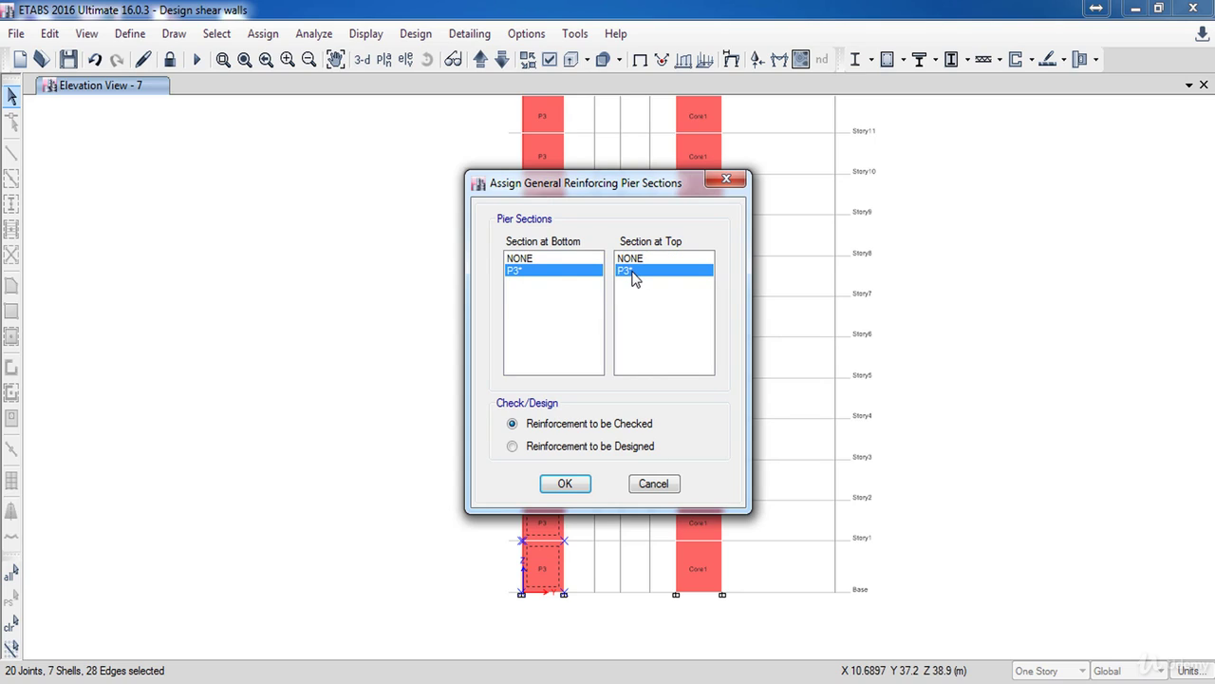
left_click(621, 446)
left_click(609, 427)
left_click(565, 485)
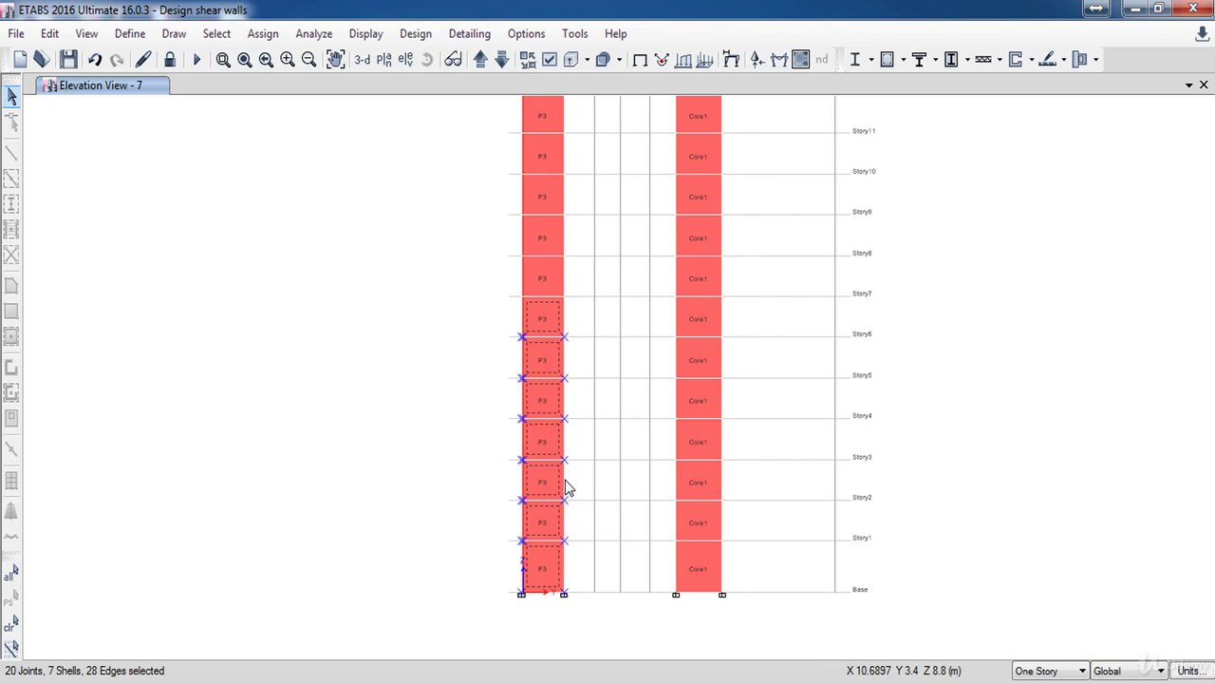
- Run the shear wall design check and display the Pier D/C Ratios on the elevation
left_click(1015, 59)
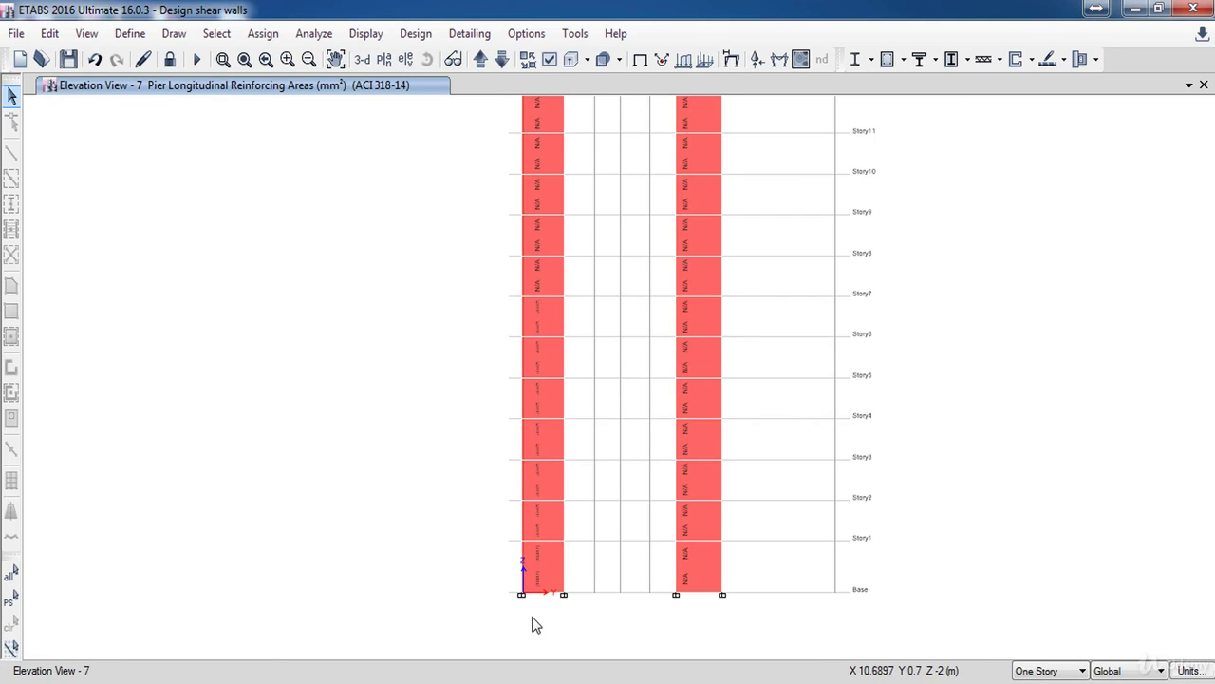
scroll(535, 616, "up", 3)
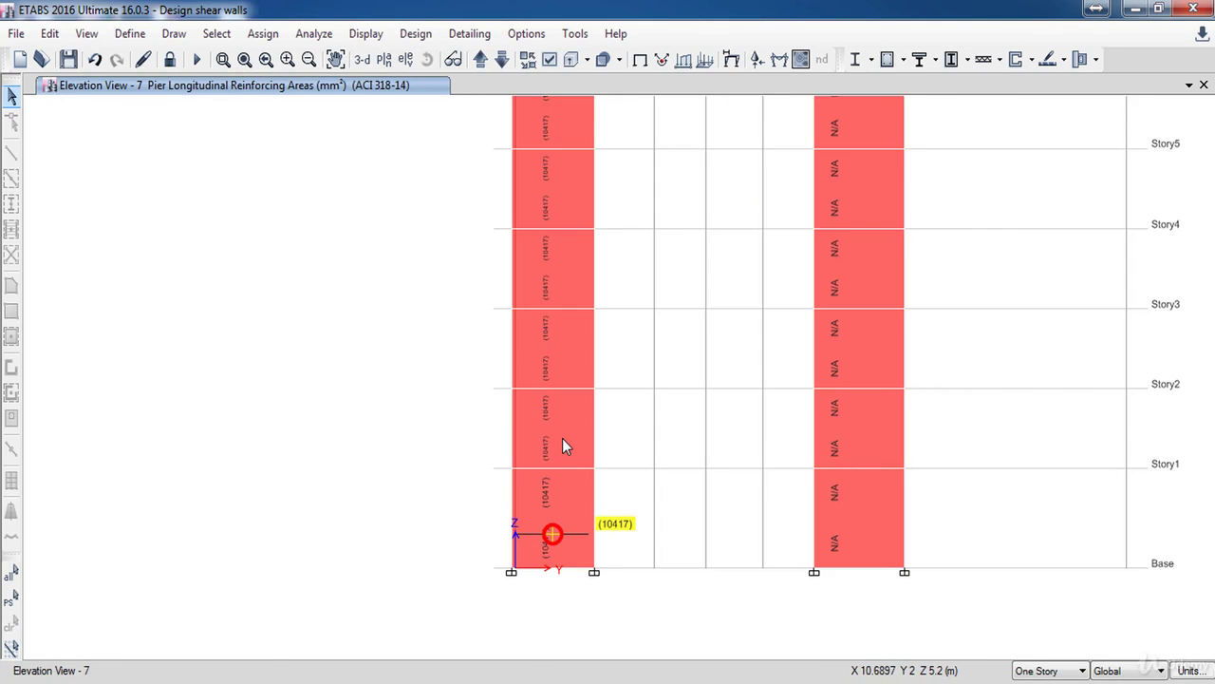
left_click(1032, 60)
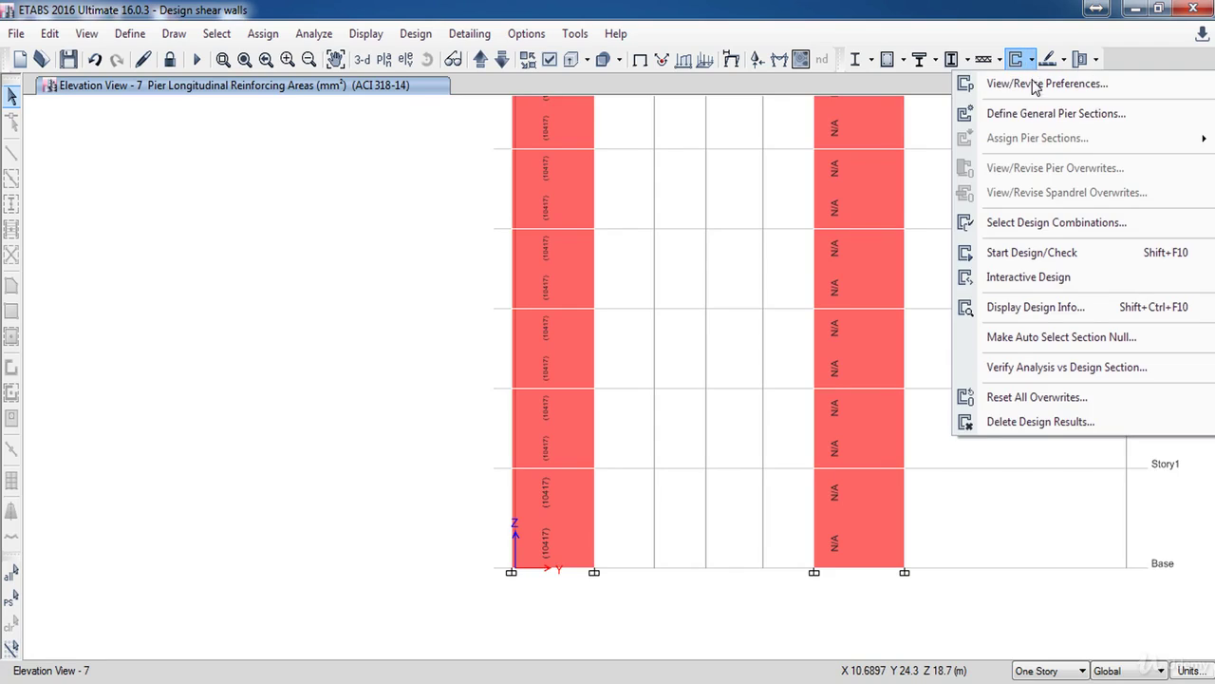
left_click(1030, 319)
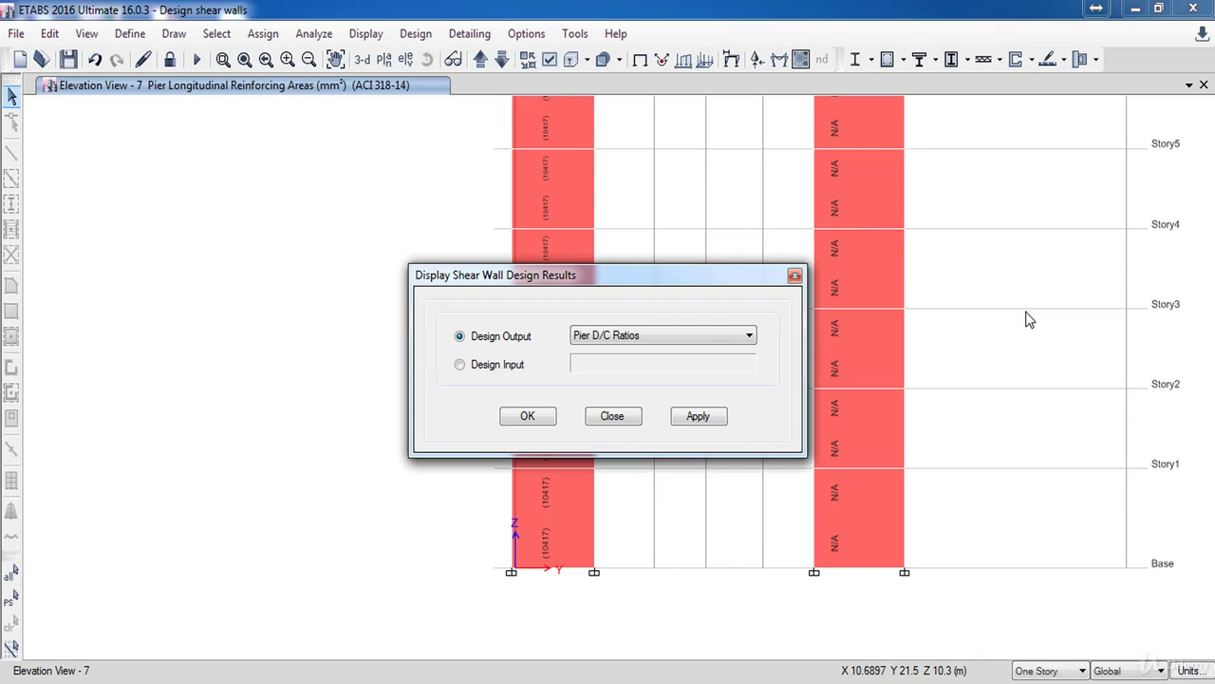
left_click(664, 337)
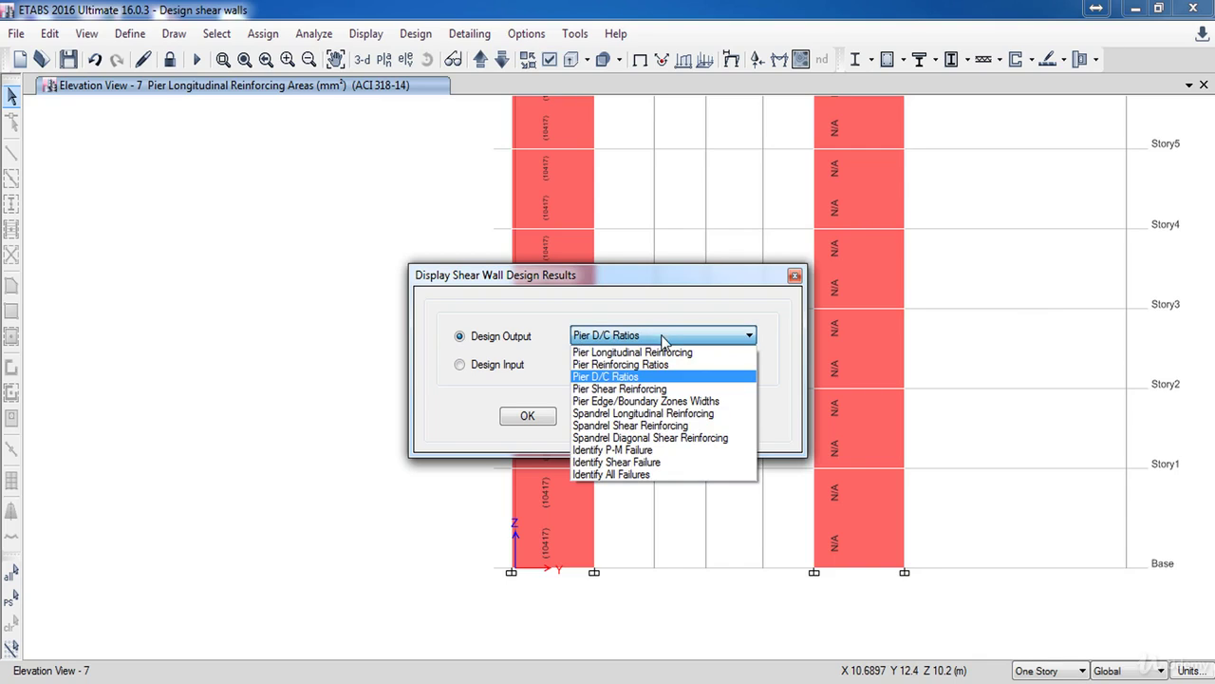
left_click(625, 378)
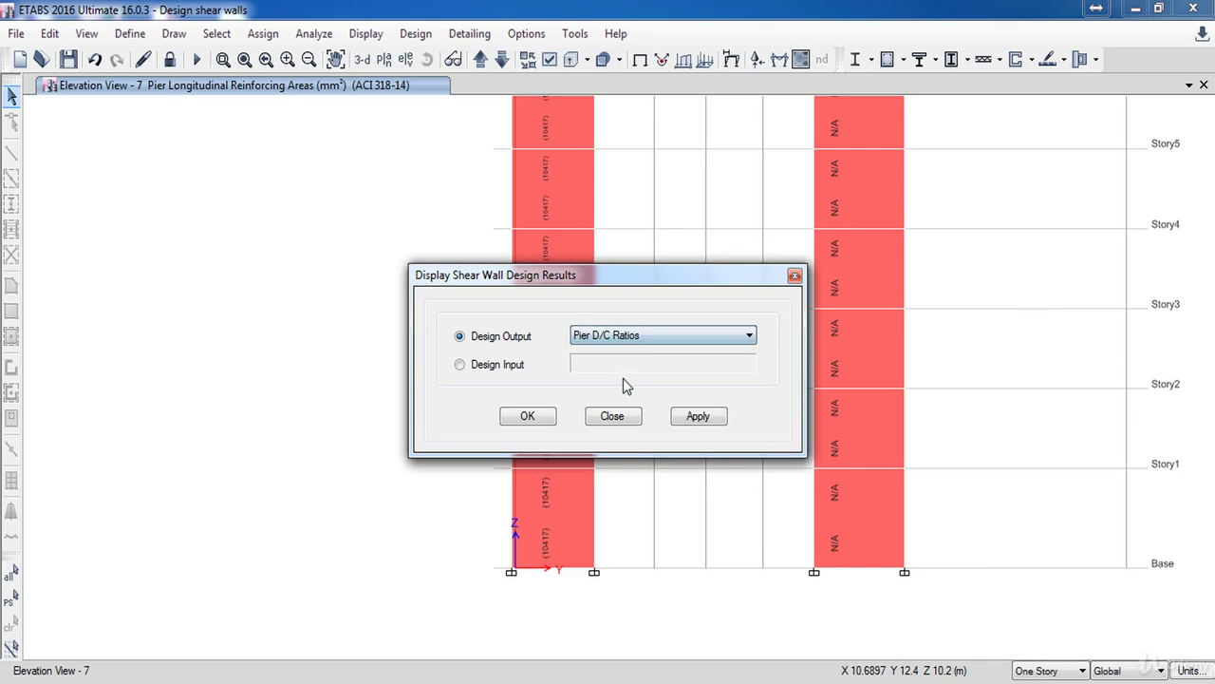
left_click(528, 419)
mouse_move(555, 560)
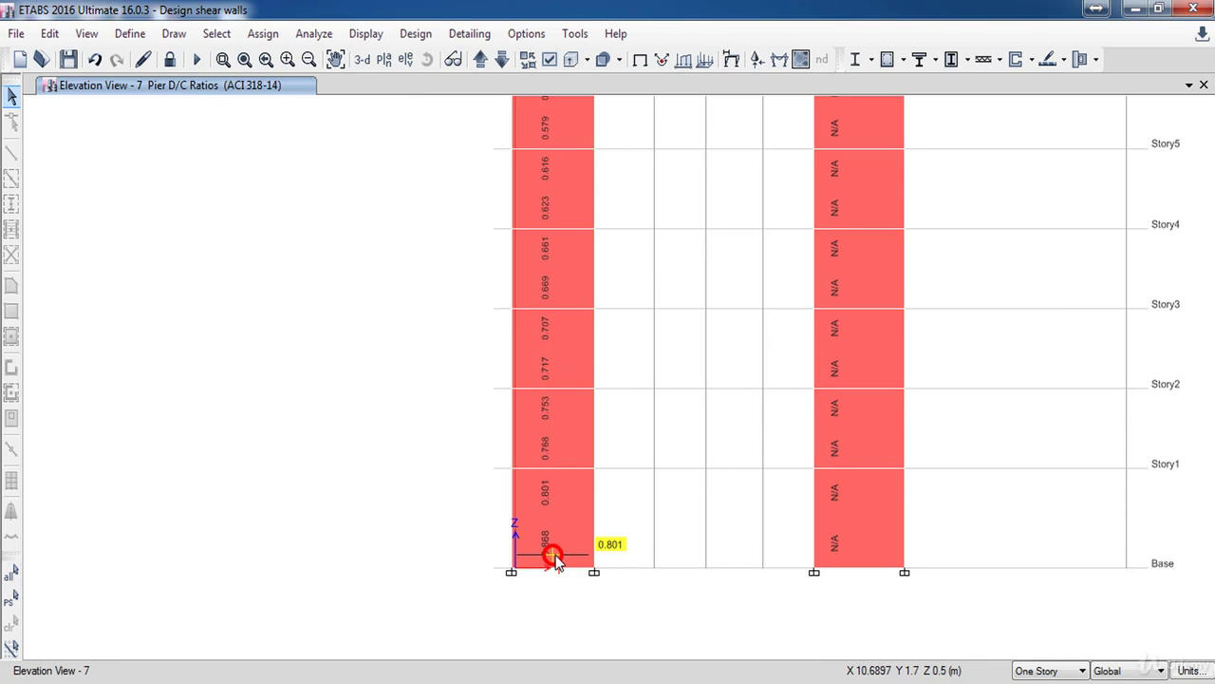
- Open the design details of pier P3 at Story1 and examine its flexural design, shear design and boundary element check
right_click(559, 504)
scroll(692, 415, "down", 2)
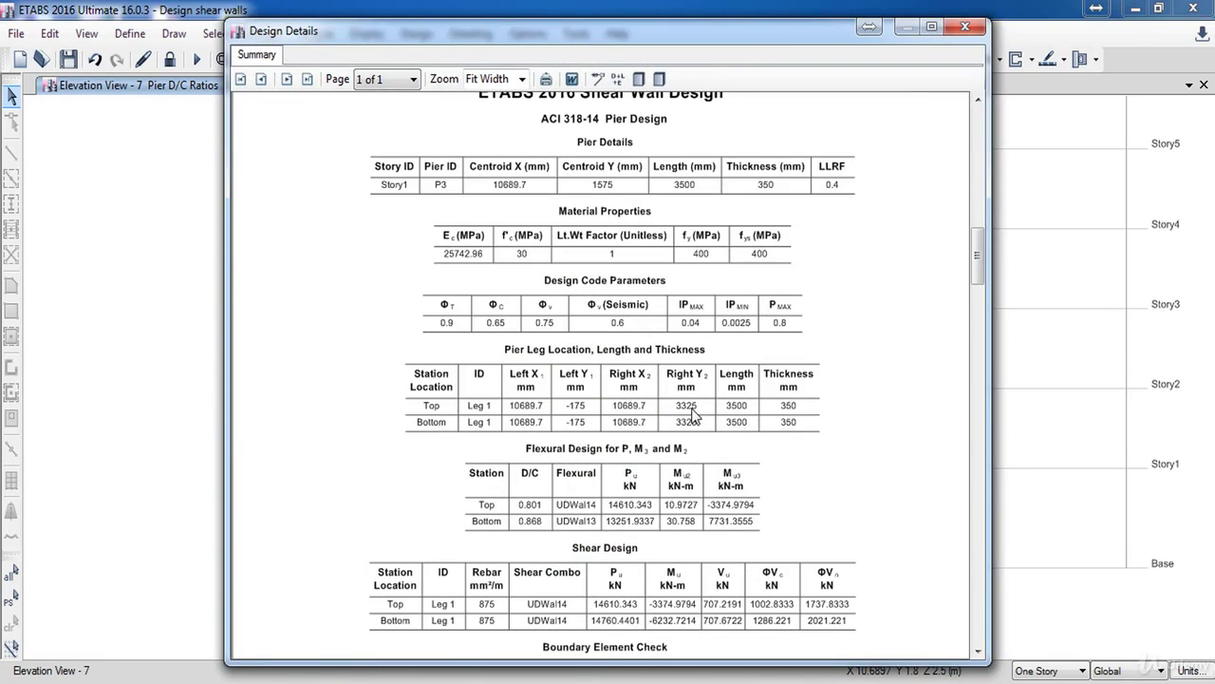
double_click(736, 31)
scroll(736, 378, "down", 1)
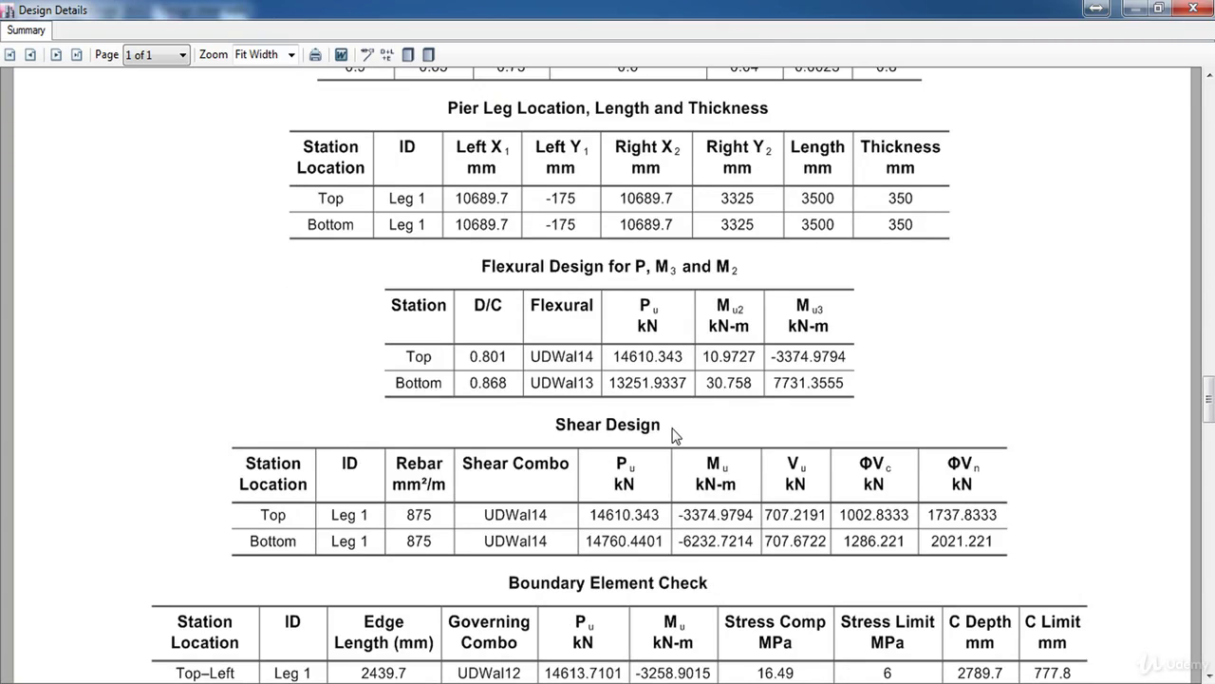
scroll(503, 394, "up", 1)
scroll(505, 391, "down", 1)
scroll(506, 397, "down", 2)
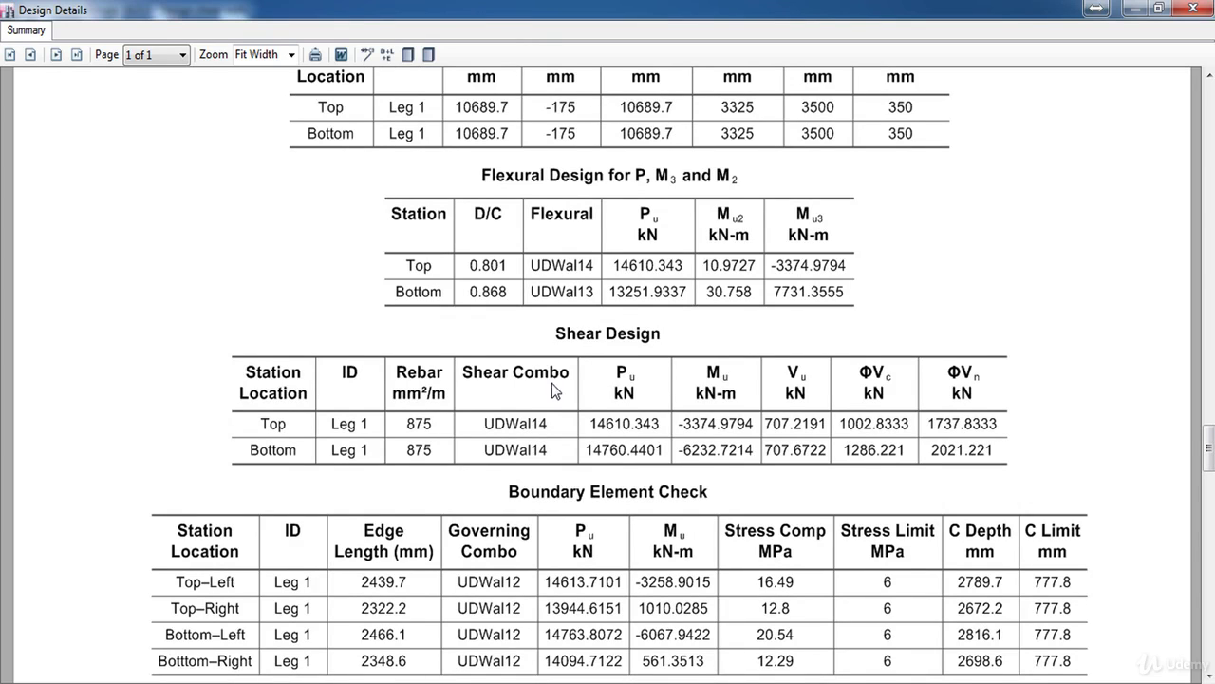